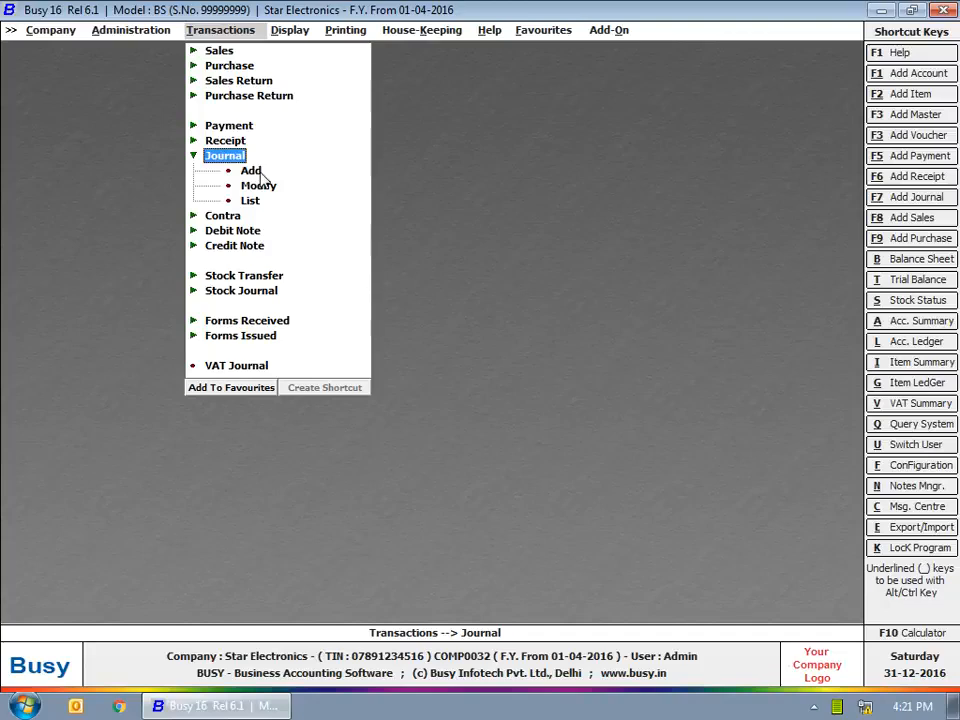
Step: Start a new journal voucher in the Main series dated 30-06-2016
click(255, 172)
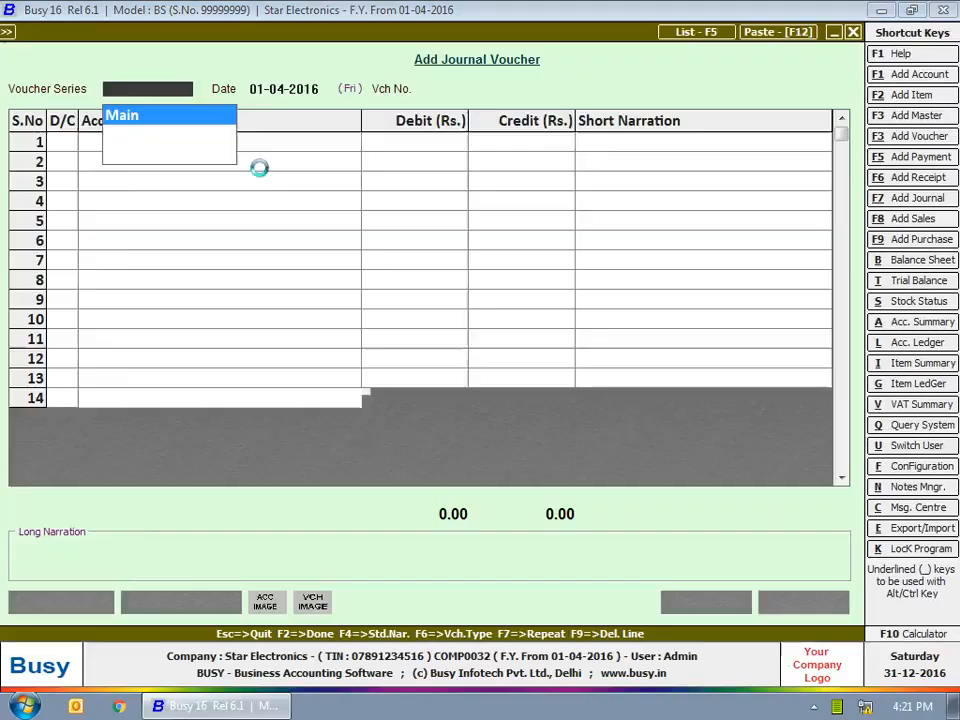
key(Return)
text(30-6)
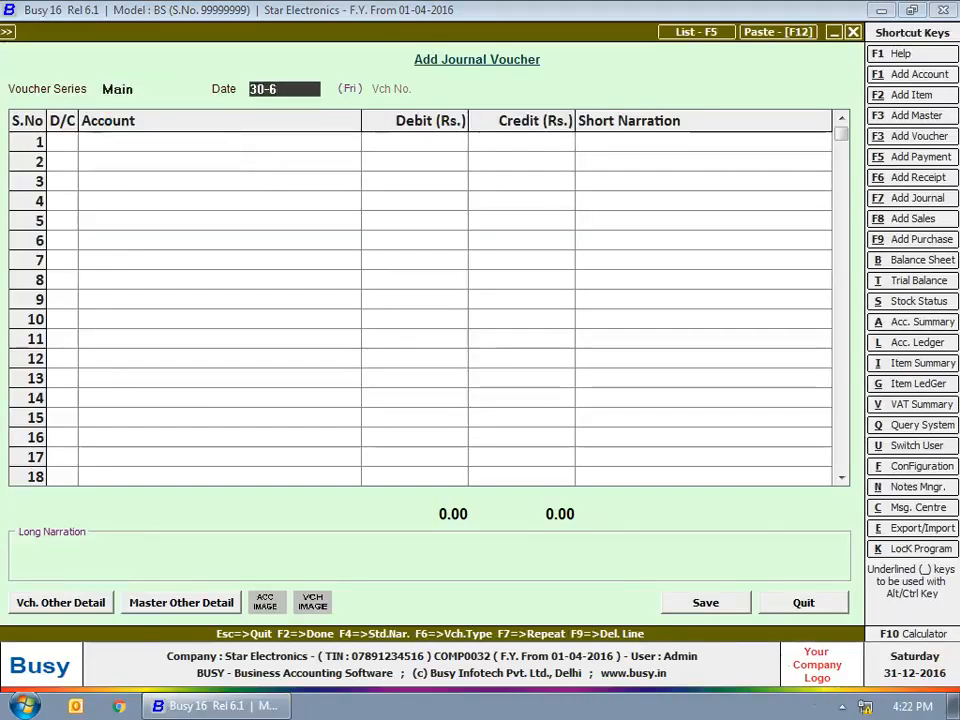
key(Return)
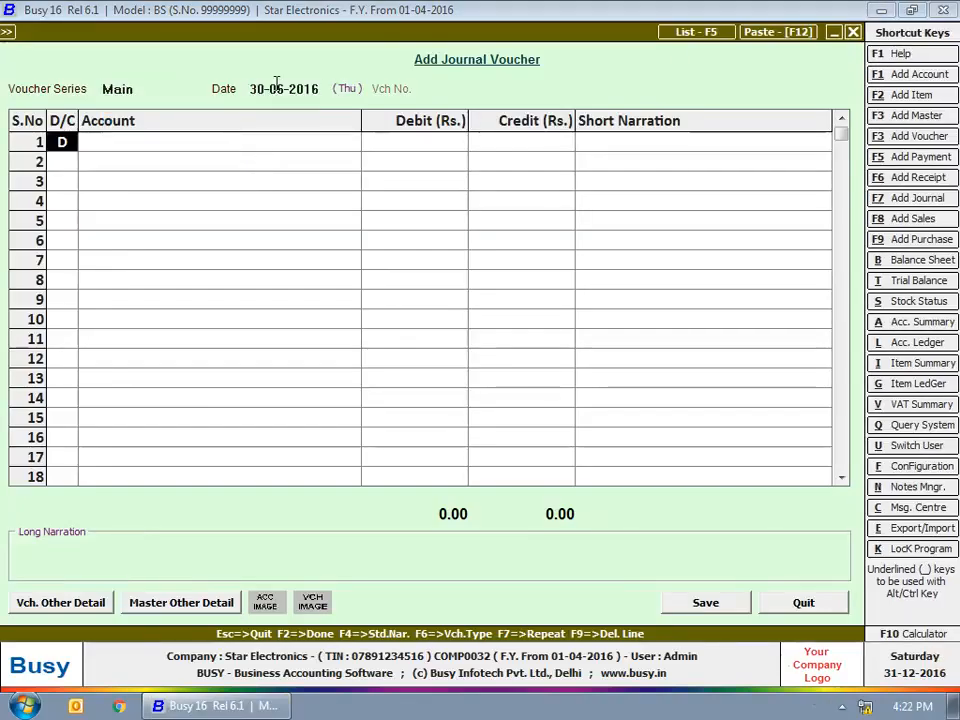
Step: Credit the Bank Interest account with 1,00,000 in the first row of the journal voucher
key(c)
key(Return)
text(ban)
key(Down)
key(Down)
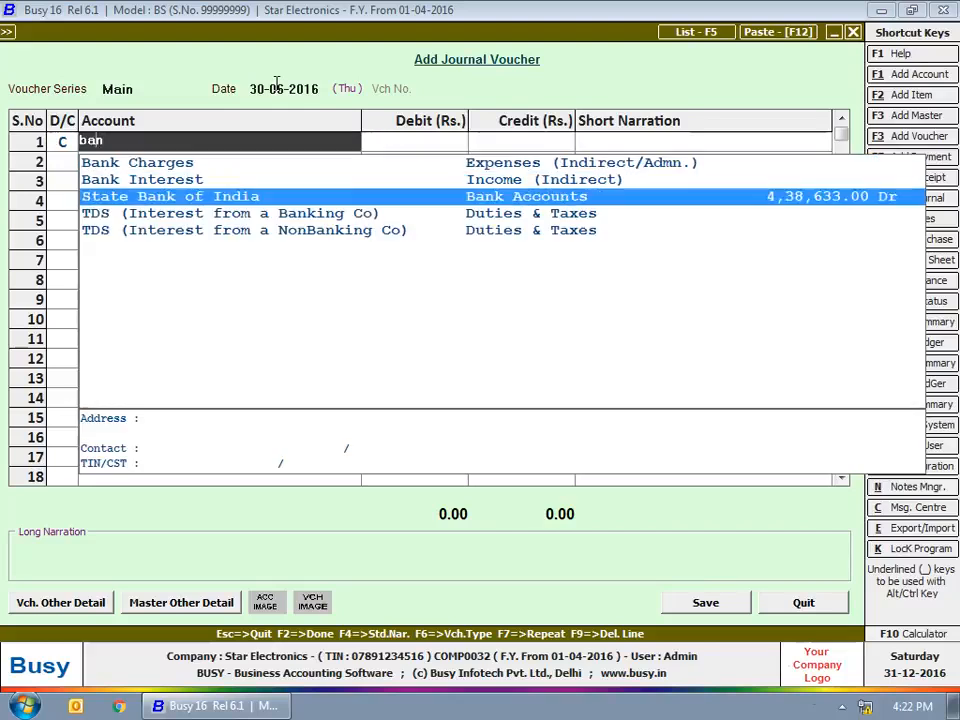
key(Up)
key(Return)
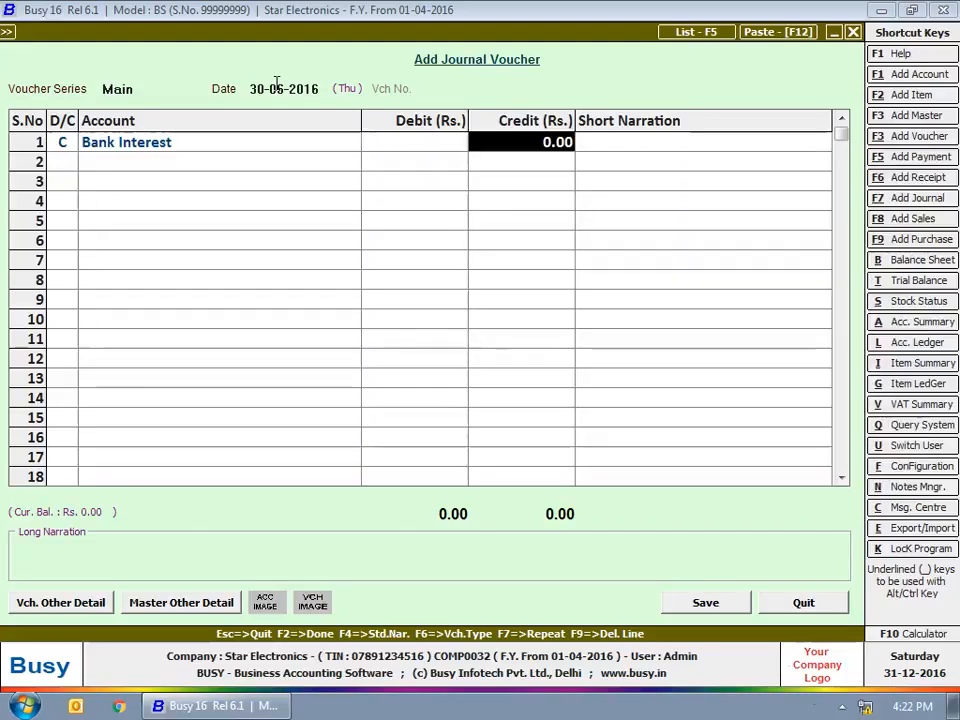
text(100000)
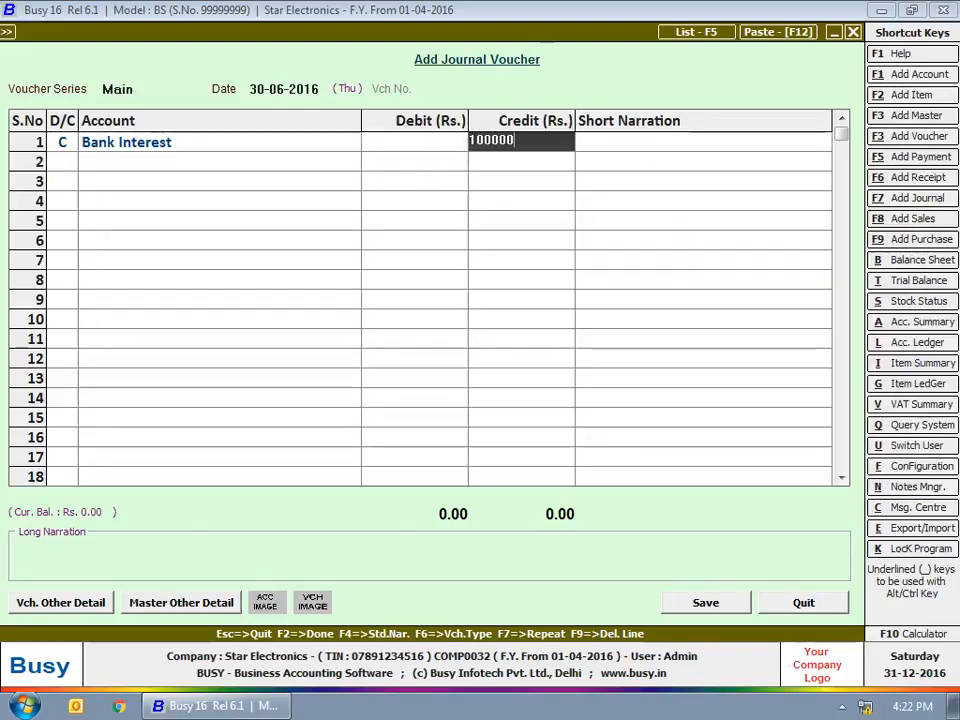
key(Return)
key(Return)
Step: Debit State Bank of India with 1,00,000 in the second row and enter the bank account number as its short narration
key(Return)
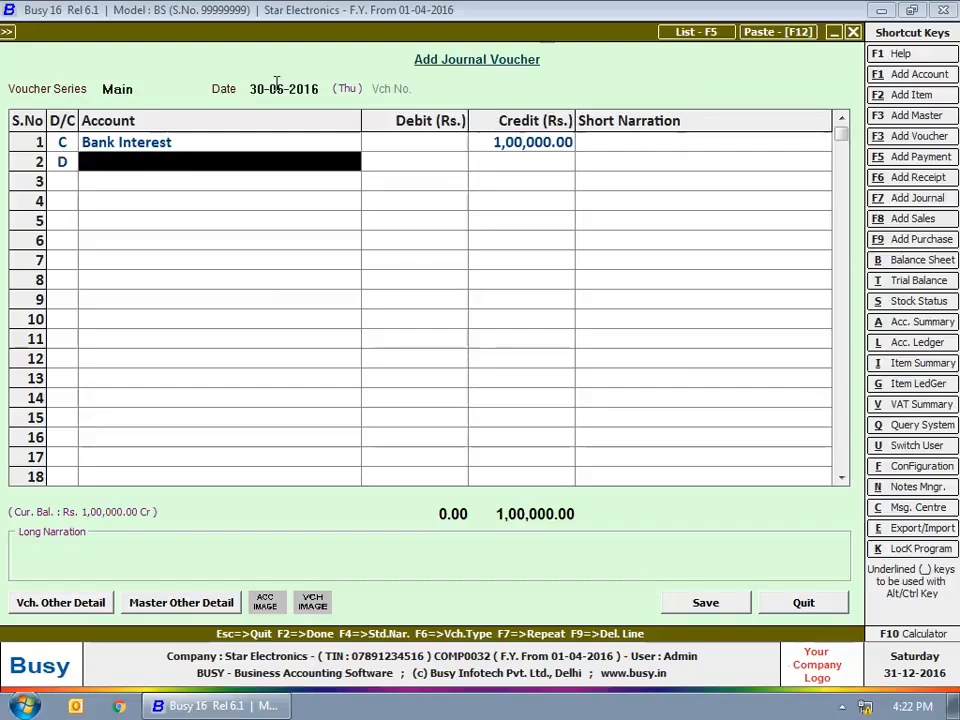
text(State Bank of India)
key(Return)
key(Return)
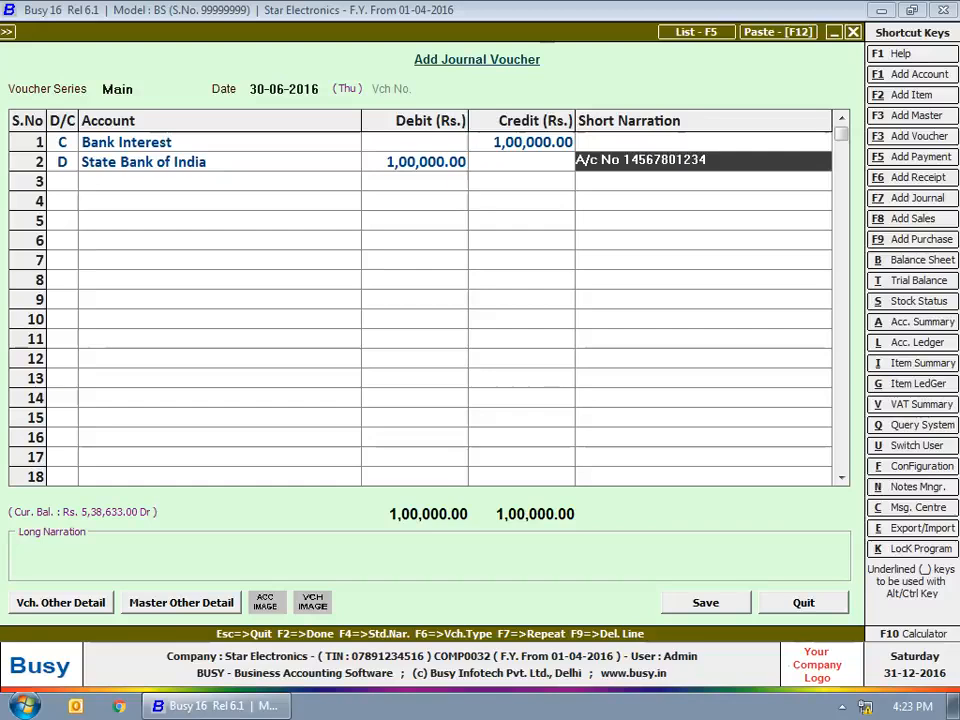
Step: Enter "Interest Recieved on Fixed Deposit" as the long narration and save the journal voucher
key(Return)
text(Interest Recieved on Fixed Deposit)
key(Return)
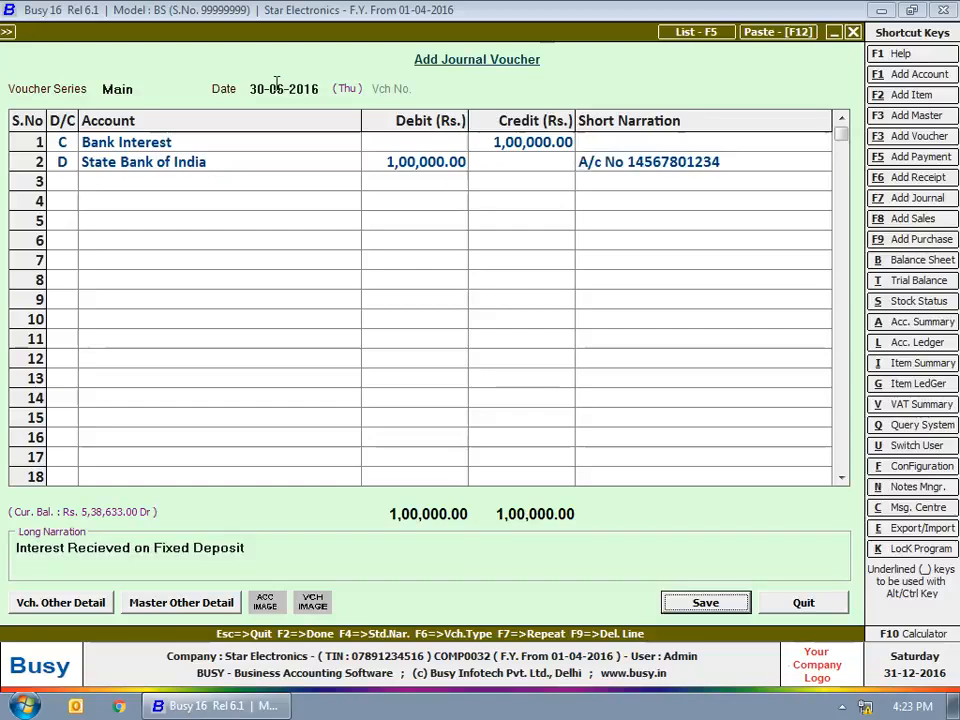
key(Return)
Step: Date the new journal voucher 10-05-2016 and debit the VAT account with 3,000 in the first row
key(Return)
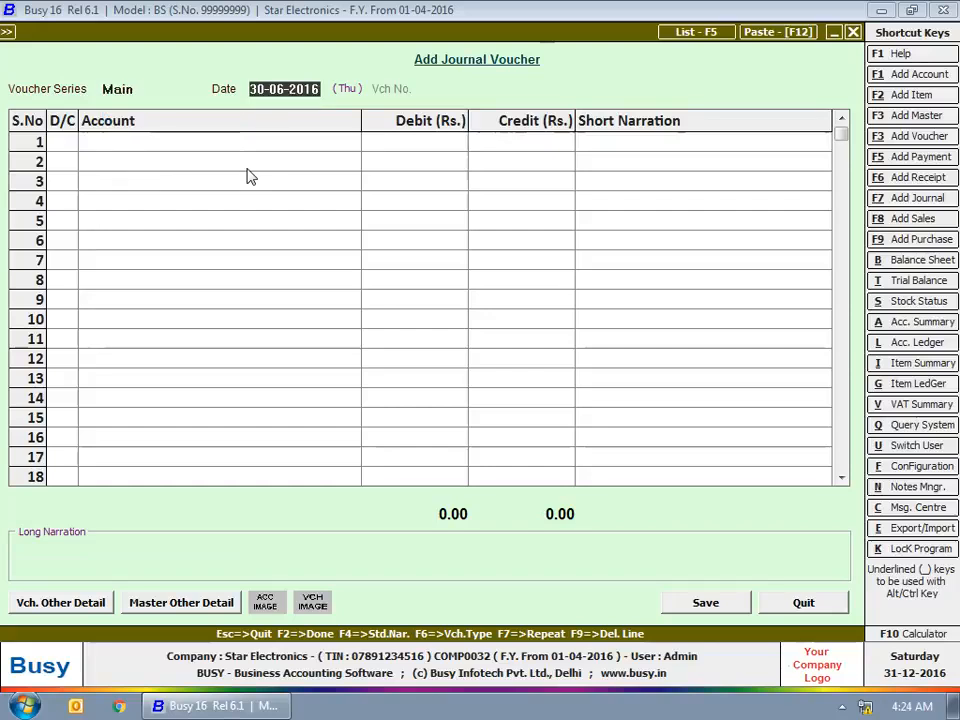
text(10)
text(-05)
key(Return)
key(Return)
text(va)
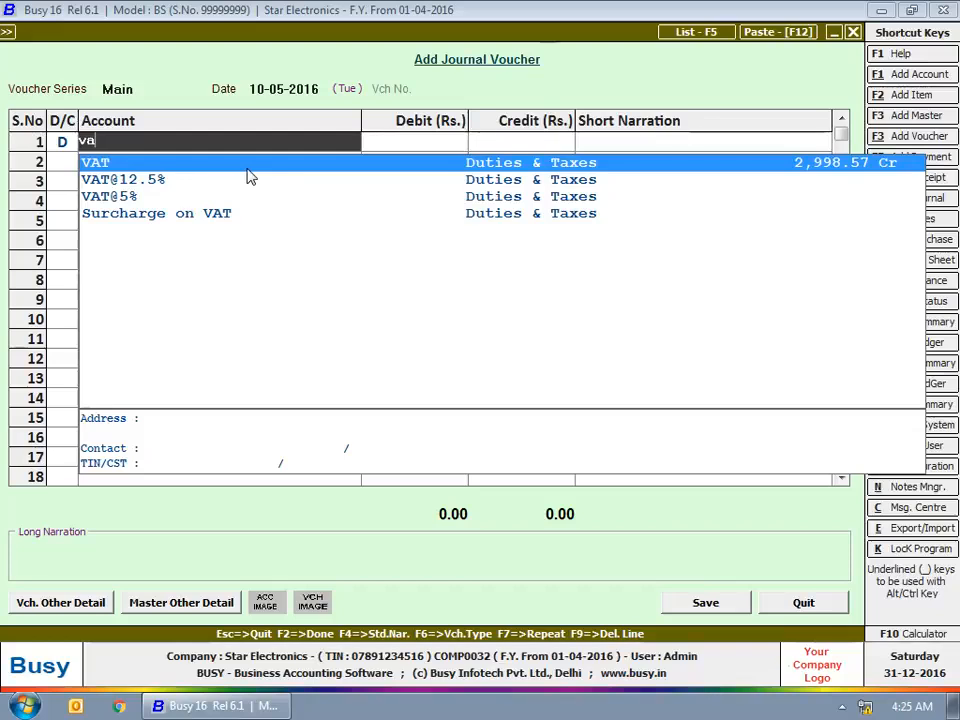
key(Return)
text(3000)
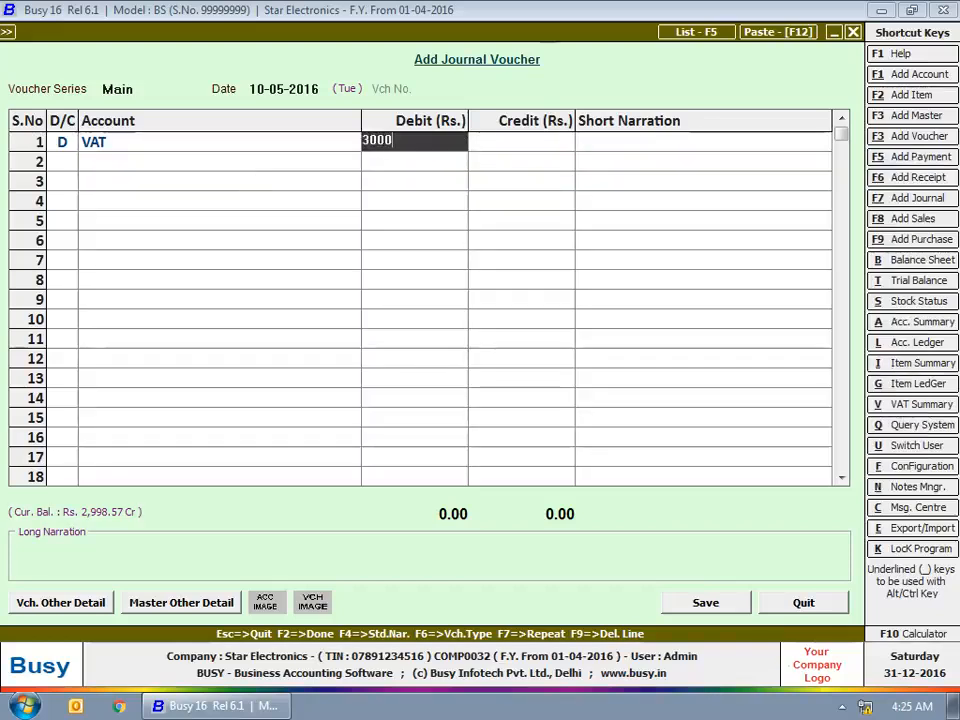
key(Return)
Step: Credit State Bank of India with 3,000 in the second row, leaving its short narration blank
text(sbi)
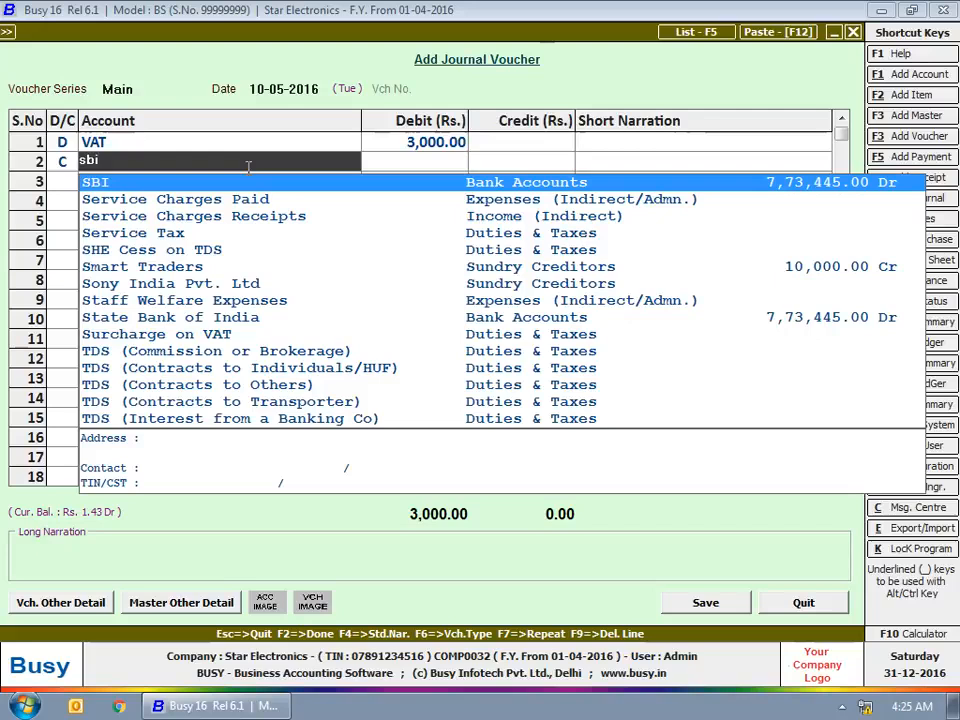
key(Return)
key(Return)
Step: Leave the long narration blank and enter challan number 2345 and cheque/DD number 0028 in the VAT payment details
key(Return)
key(Return)
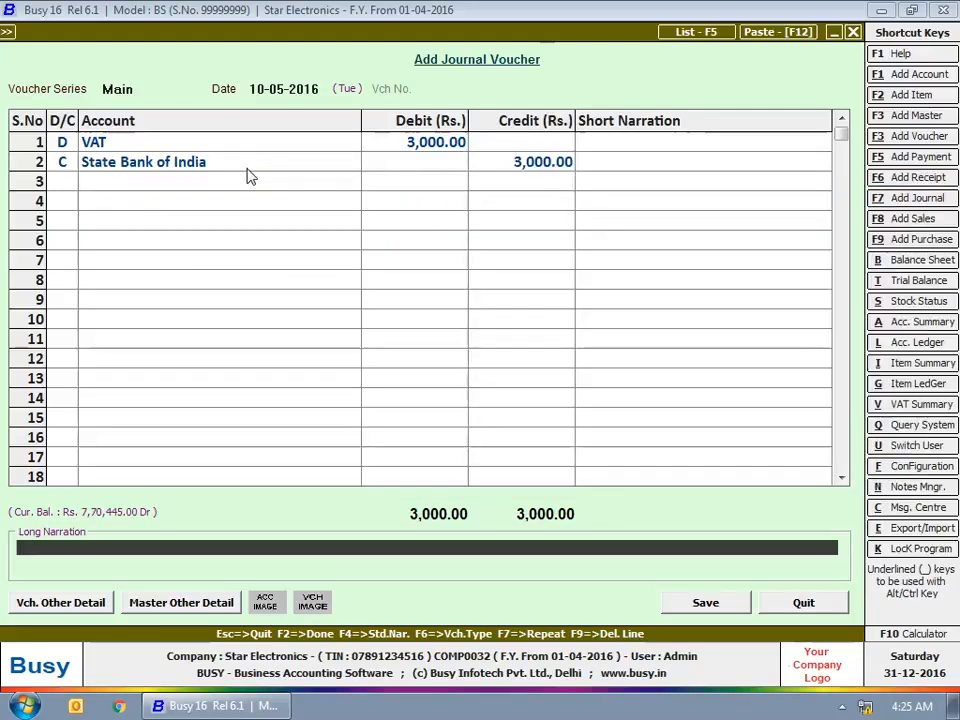
key(Return)
key(Return)
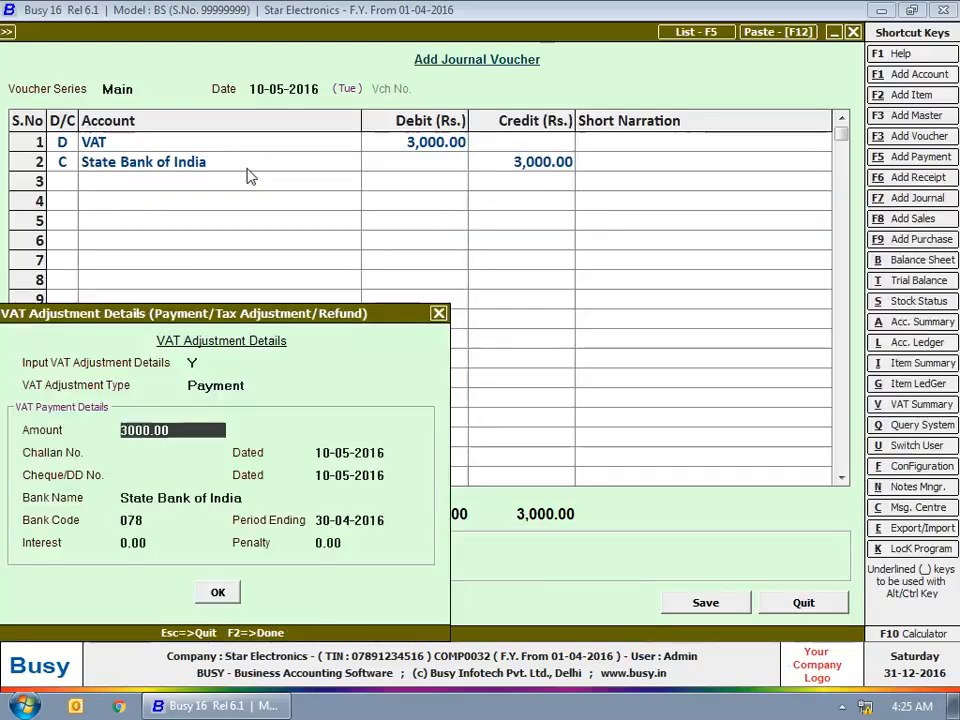
key(Return)
text(2345)
Step: Accept the remaining VAT payment details with period ending 30-04-2016 and leave journal voucher entry
key(Return)
key(Return)
text(0028)
key(Return)
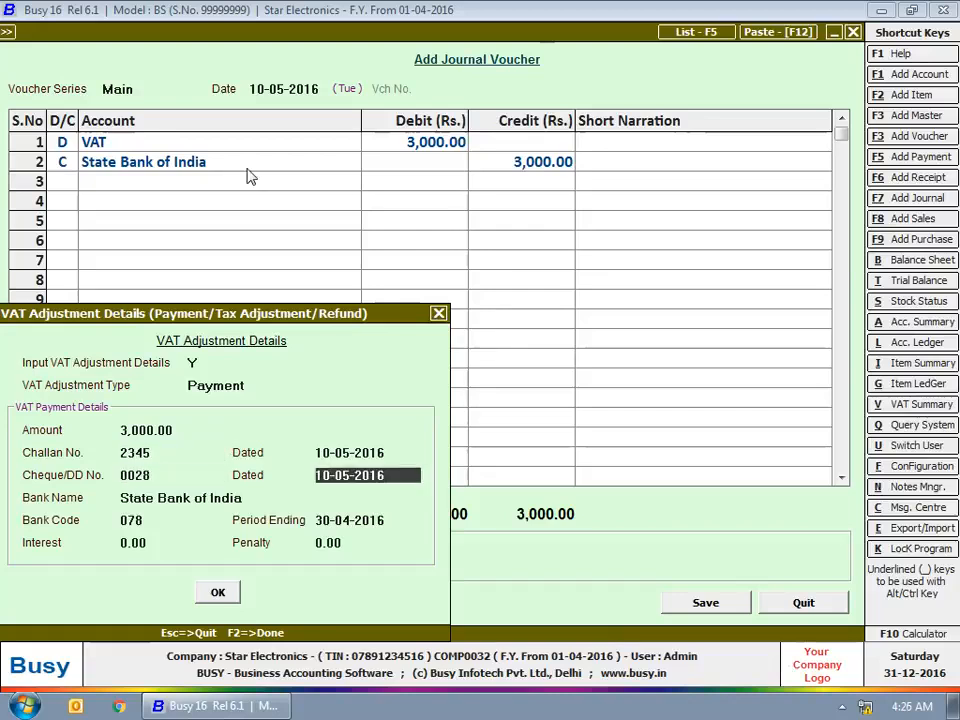
key(Return)
key(Return)
key(Return)
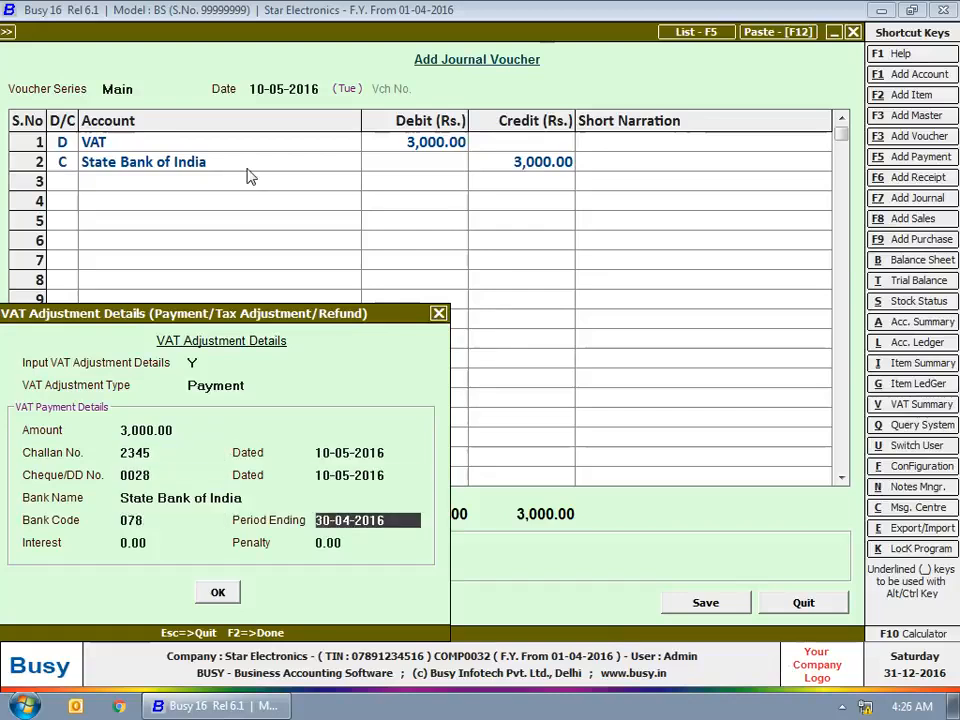
key(Return)
key(Return)
key(Return)
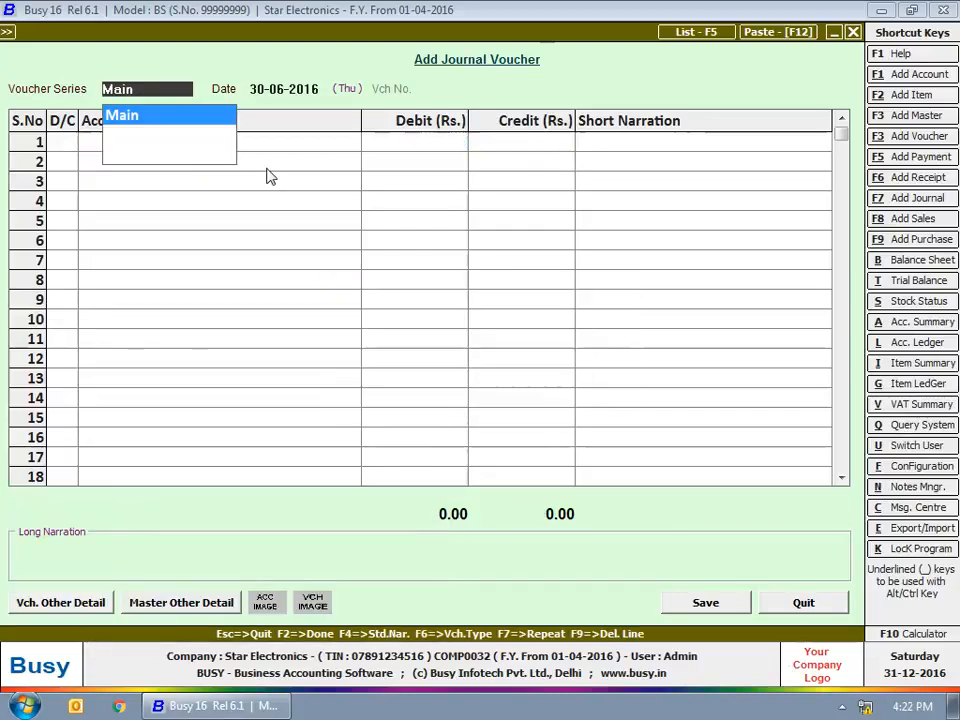
key(Escape)
key(Escape)
key(Escape)
Step: Start a new contra voucher in the Main series dated 01-04-2016
key(Down)
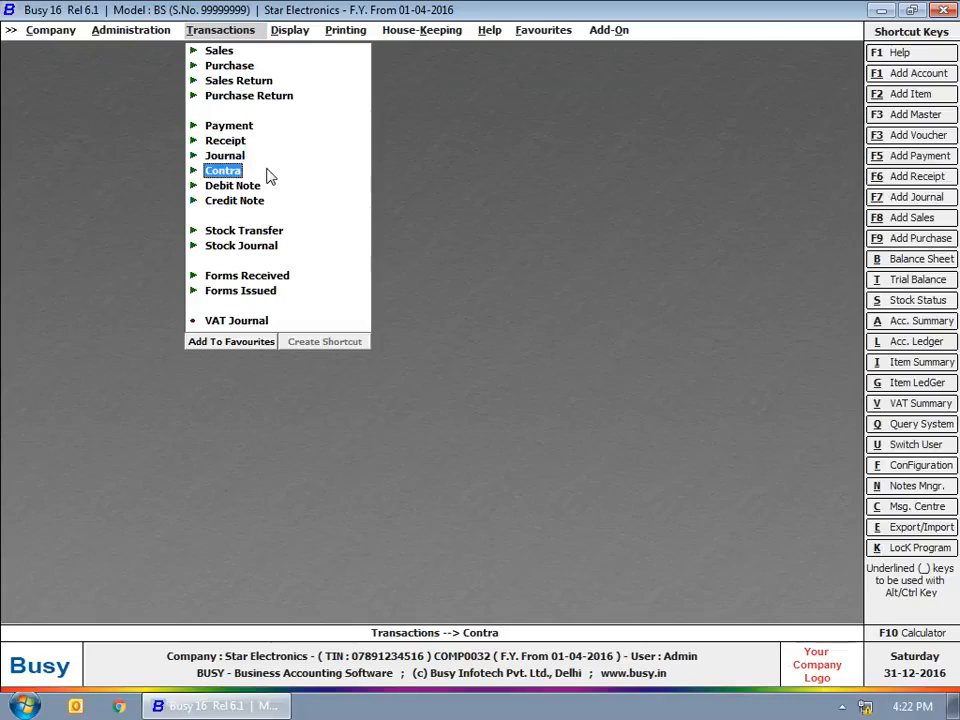
key(Return)
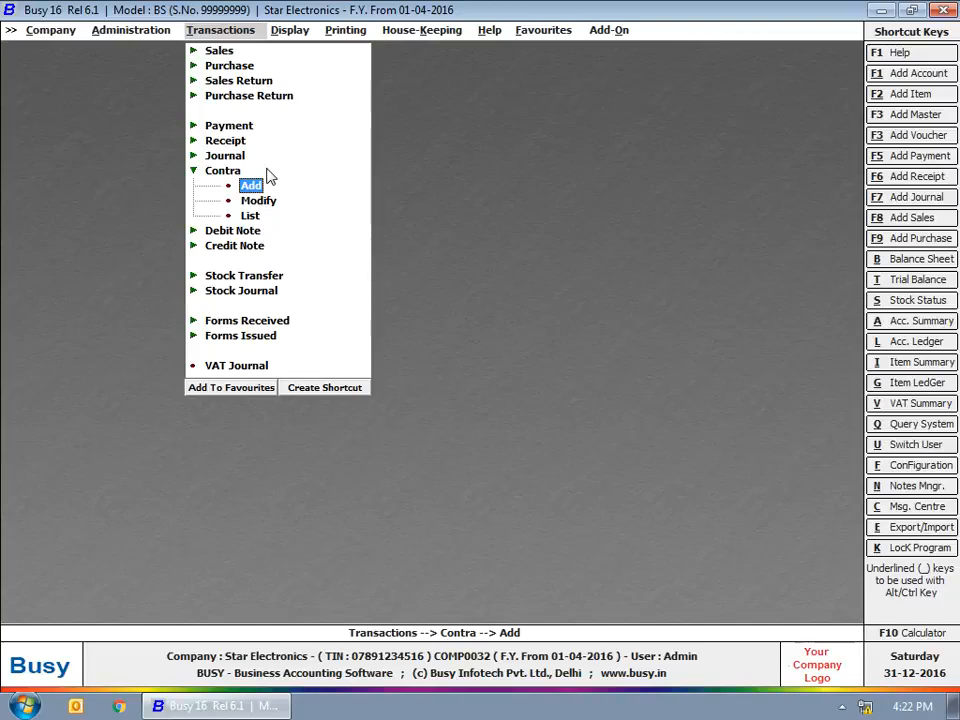
key(Return)
key(Return)
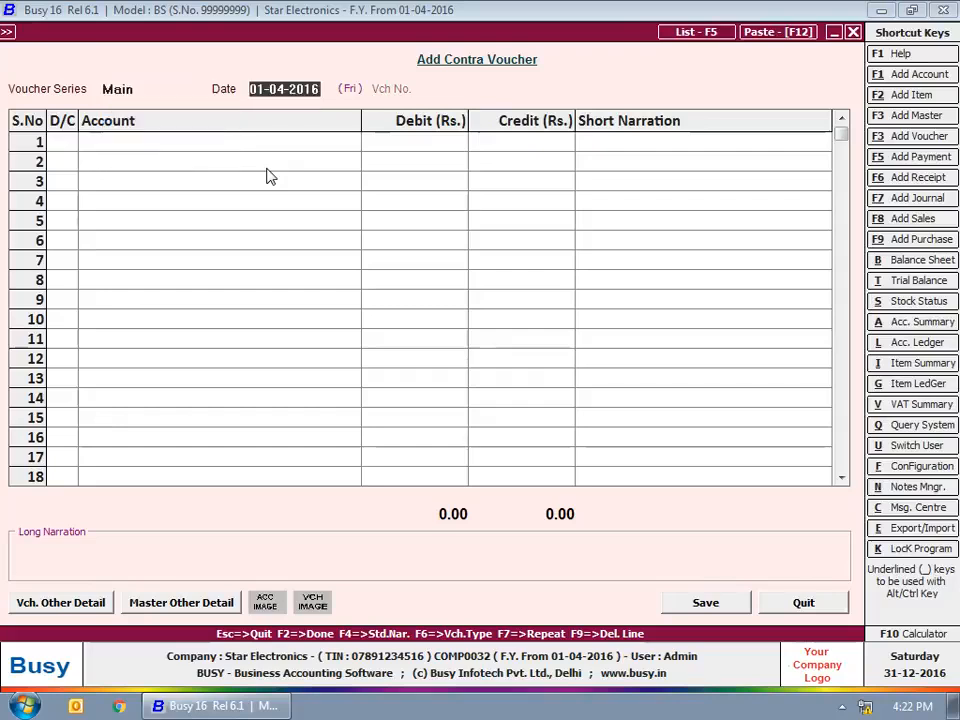
Step: Debit the Cash account with 10,000 in the first row of the contra voucher
key(Return)
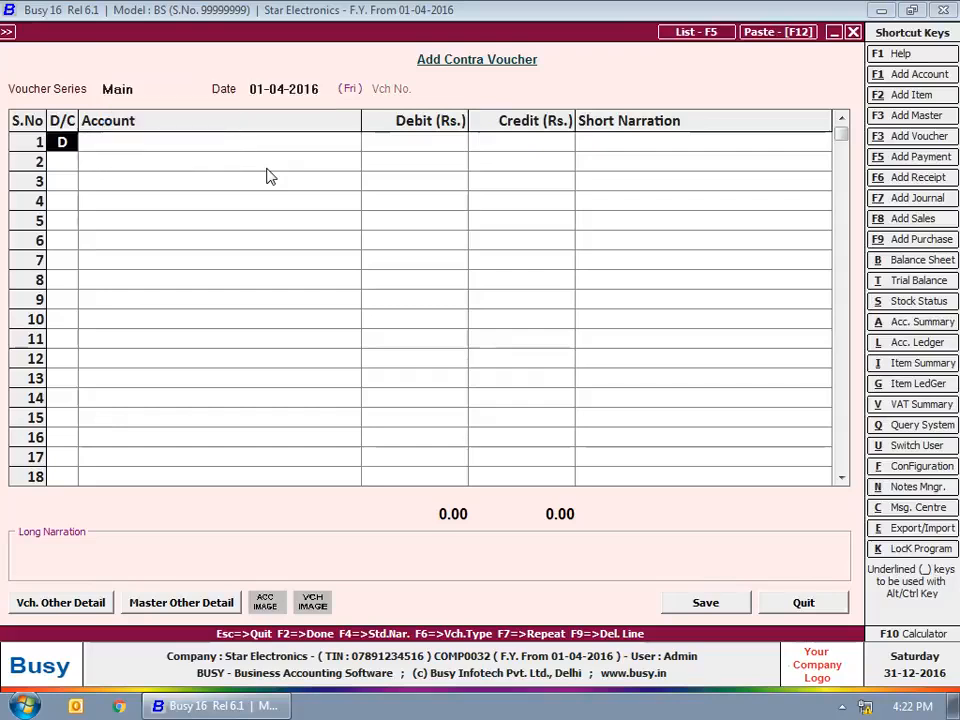
key(Return)
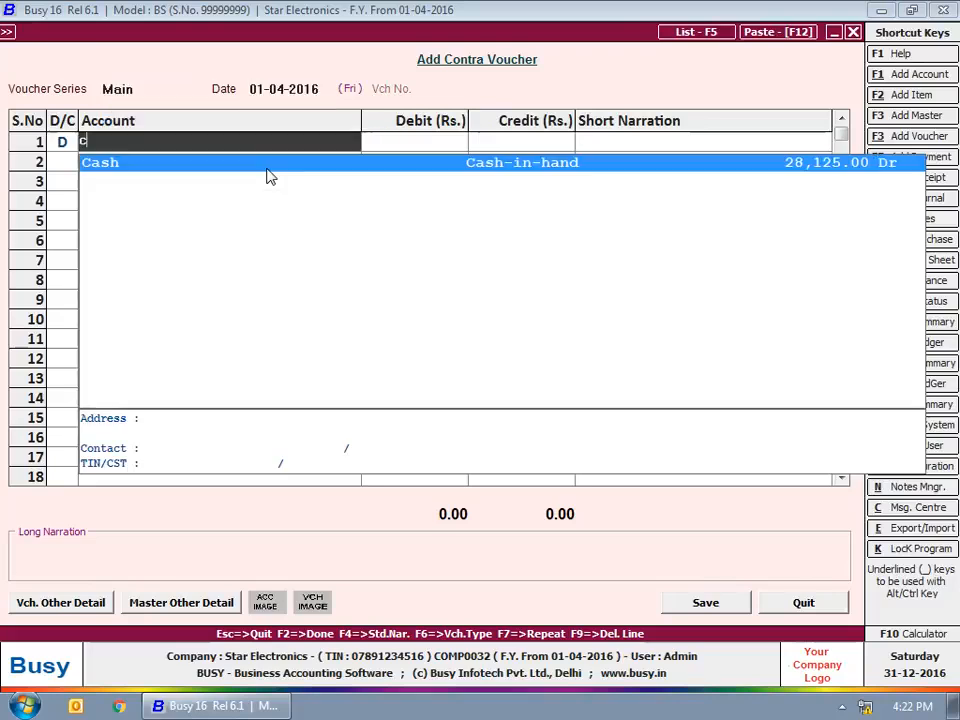
key(Return)
text(10000)
key(Return)
Step: Credit State Bank of India with 10,000 in the second row of the contra voucher
key(Return)
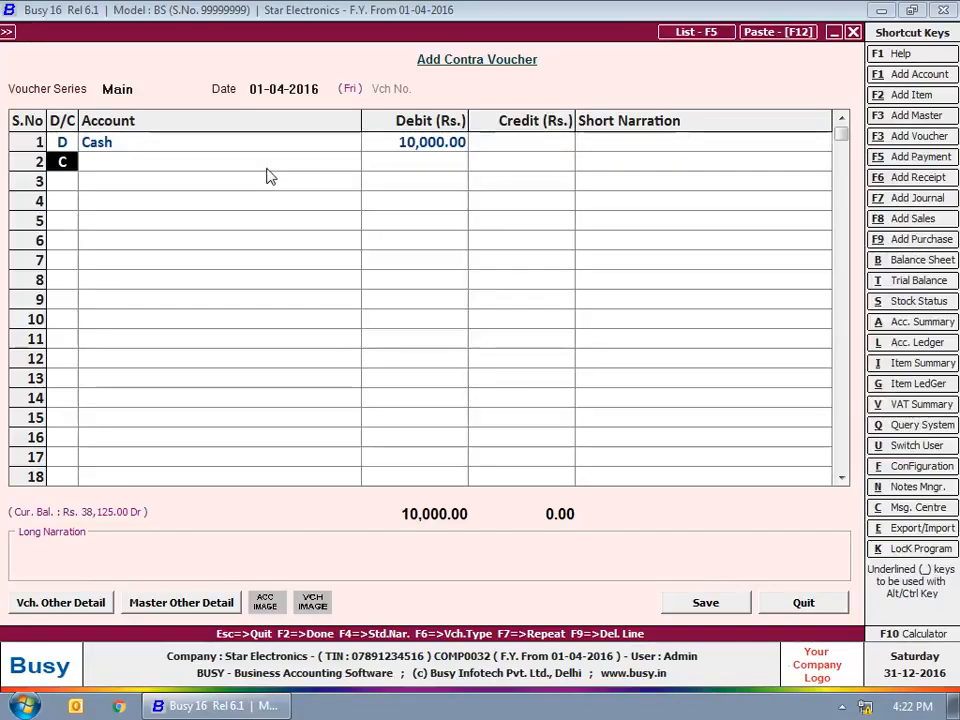
key(Return)
text(sbi)
key(Return)
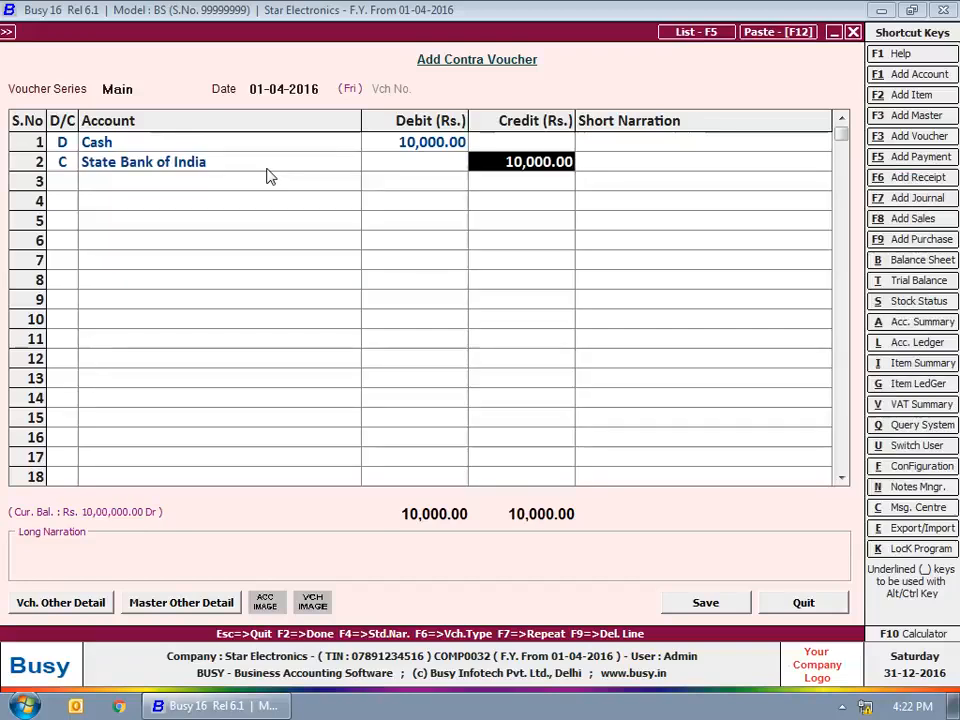
key(Return)
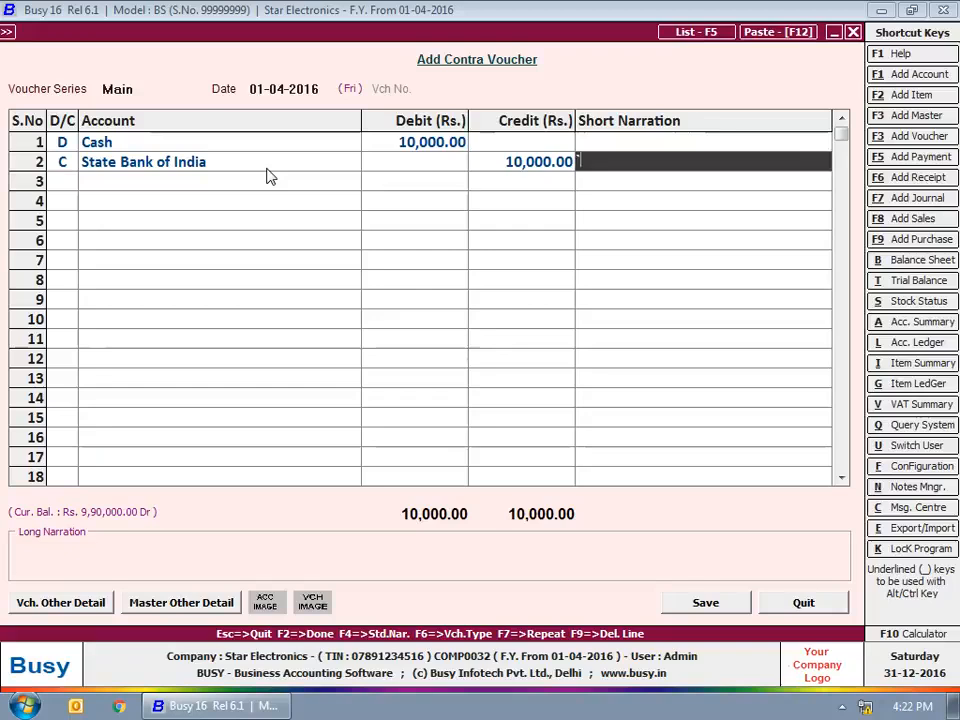
Step: Enter "Cash withdrawn from Bank" as the long narration, then save the contra voucher and close its entry form
key(Return)
text(Cash withdrawn from Bank)
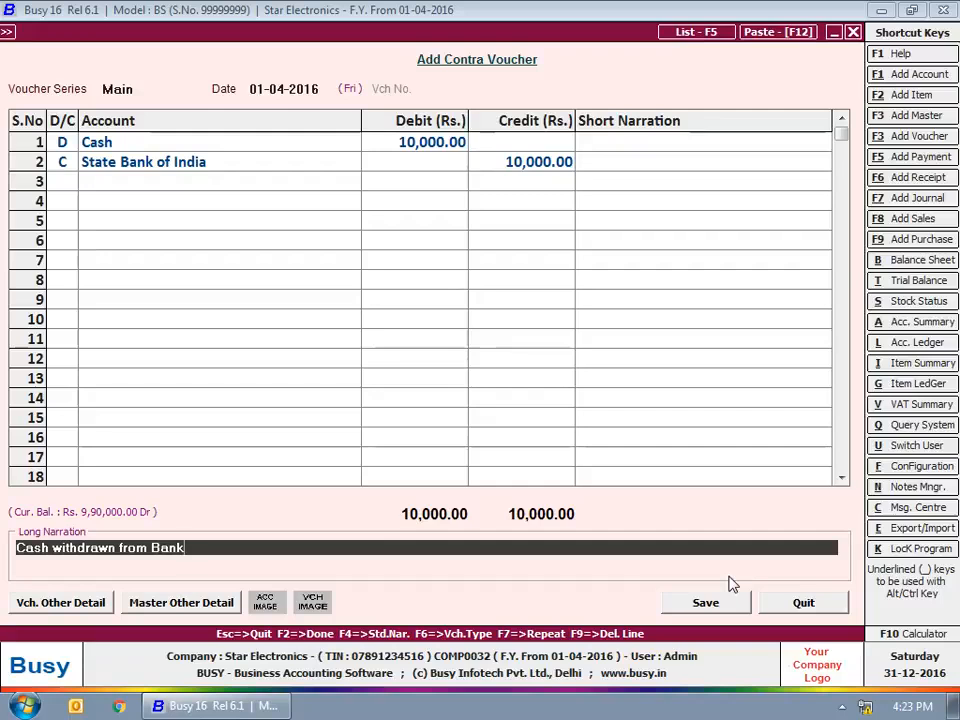
click(709, 601)
click(853, 32)
click(193, 171)
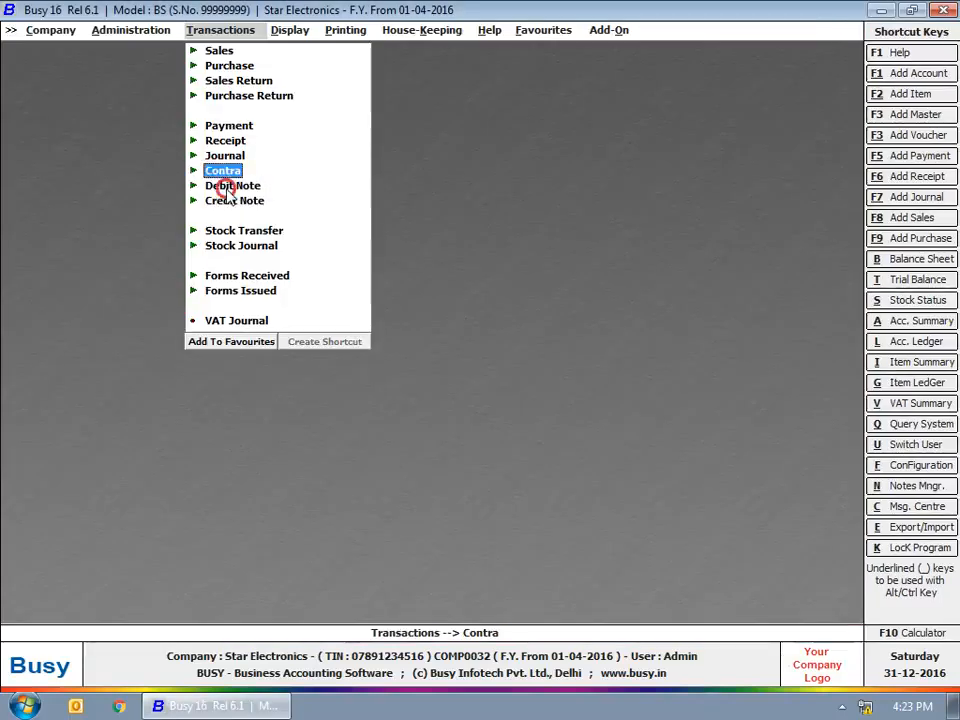
Step: Start a new debit note in the Main series dated 30-04-2016
click(227, 190)
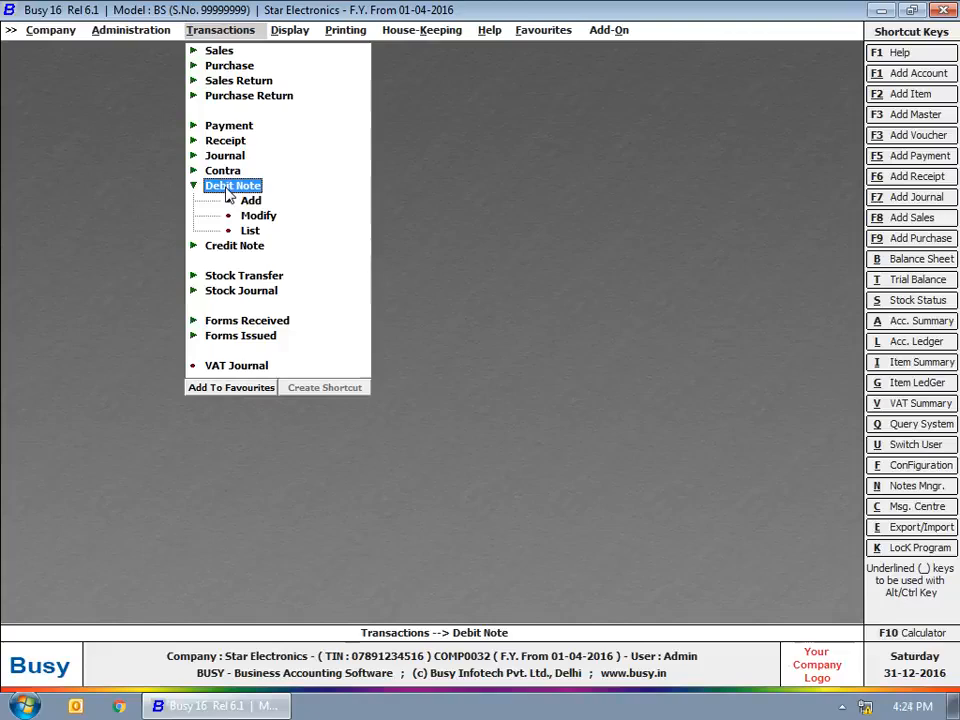
key(Down)
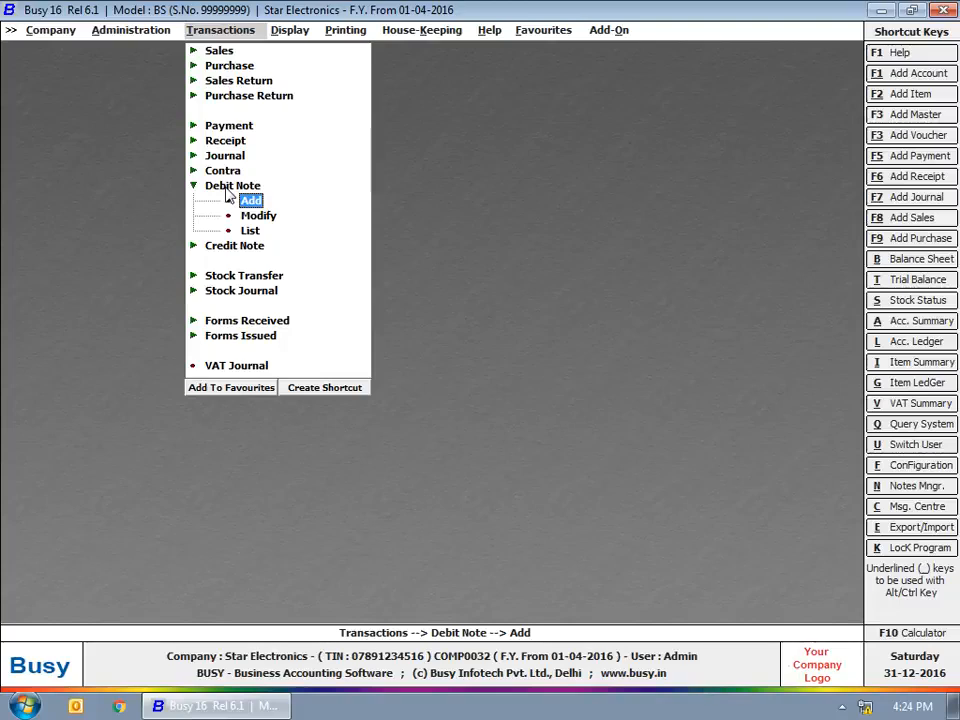
key(Return)
key(Return)
text(30)
Step: Debit Bright Electricals with 5,000 in the first row of the debit note
key(Return)
key(Return)
text(bri)
key(Return)
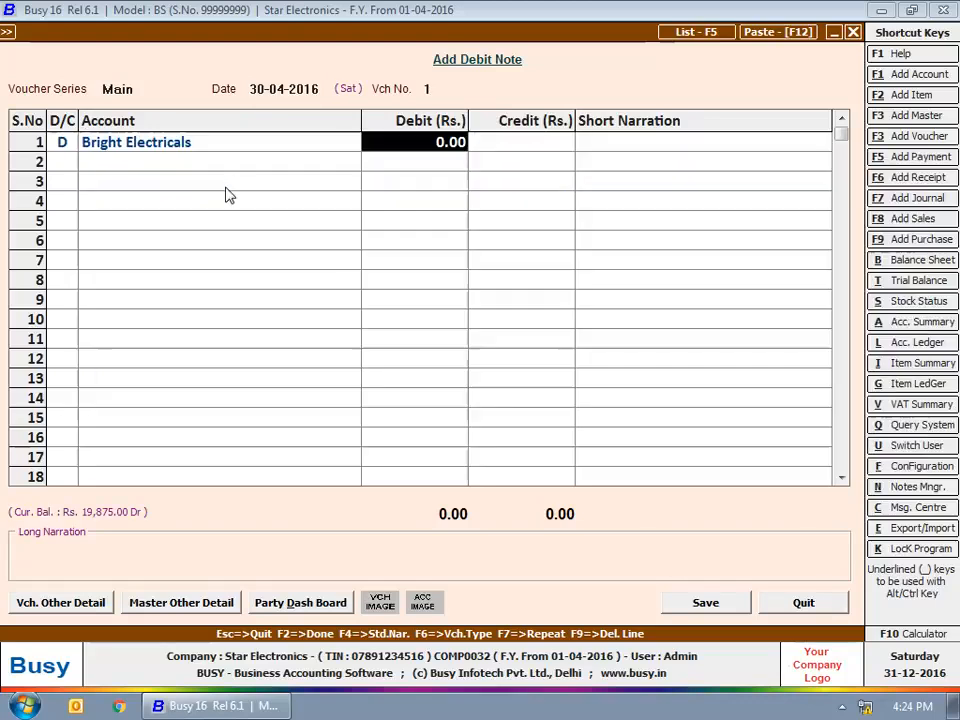
text(5000)
Step: Credit the Cash account with 5,000 in the second row of the debit note
key(Return)
key(Return)
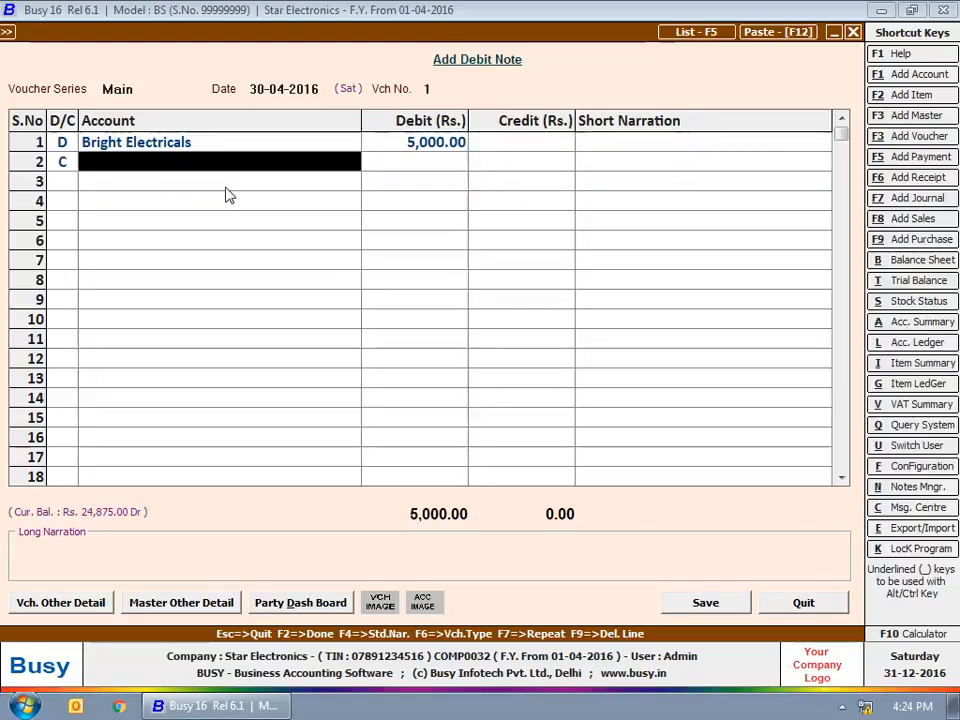
text(cash)
key(Return)
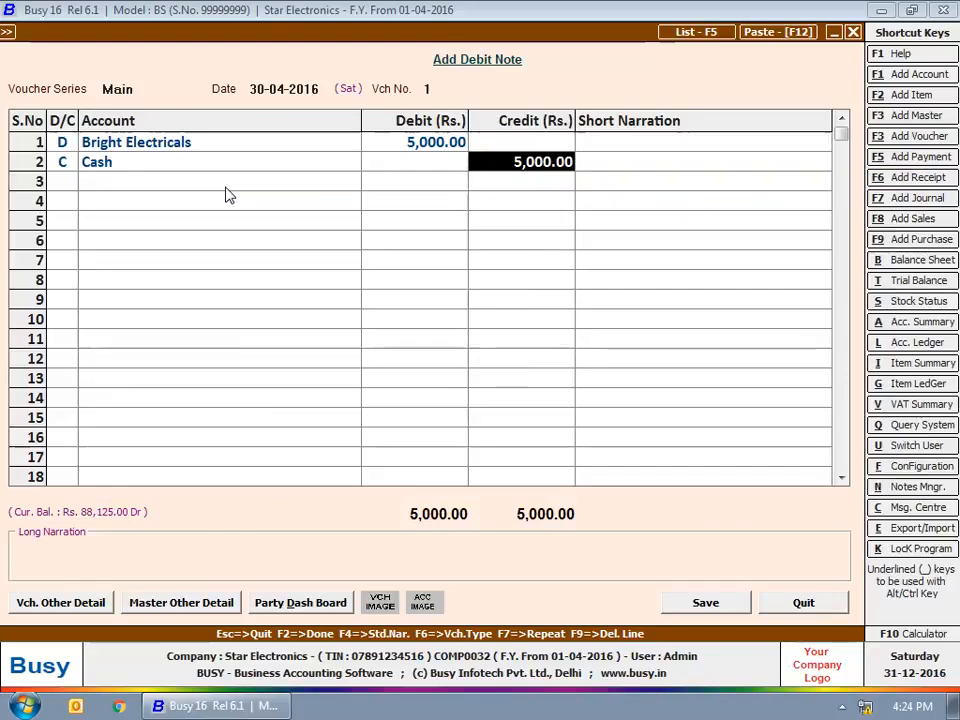
key(Return)
key(Return)
key(Return)
Step: Enter "Debit Note raised for difference in Price" as the debit note's long narration
text(De)
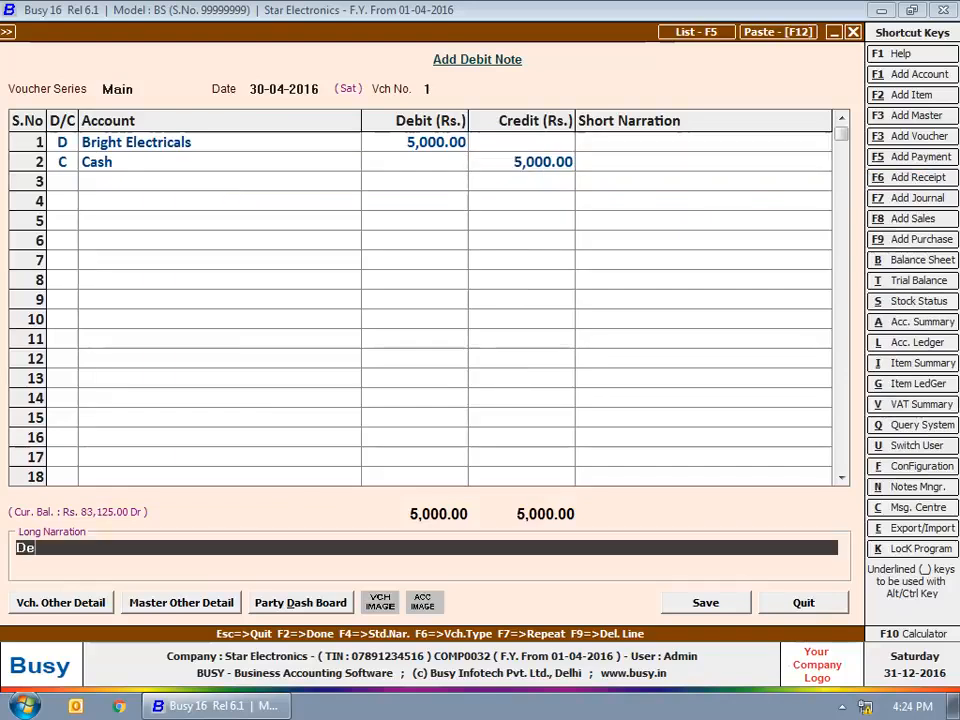
text(bit Note raised for diff)
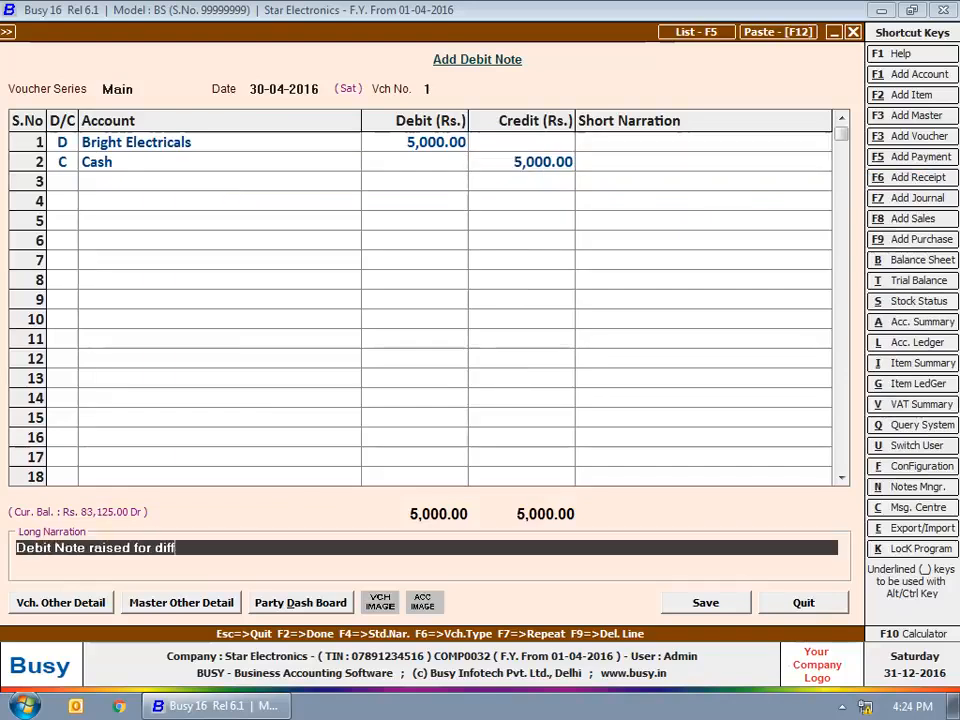
text(erence in Price)
key(Return)
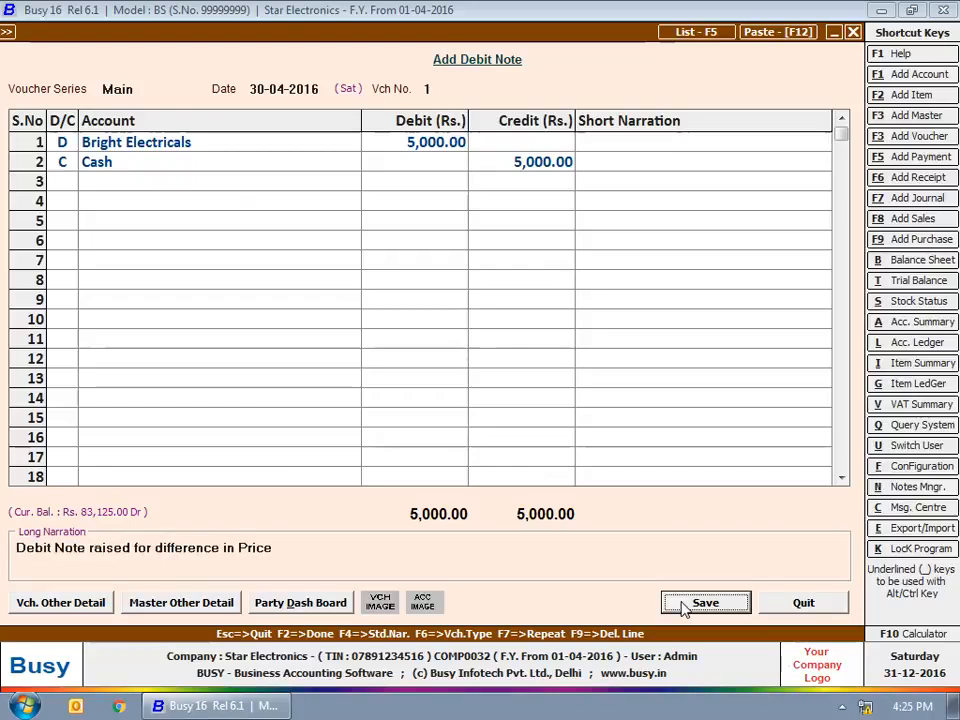
Step: Save the debit note and close the debit note entry form
click(683, 604)
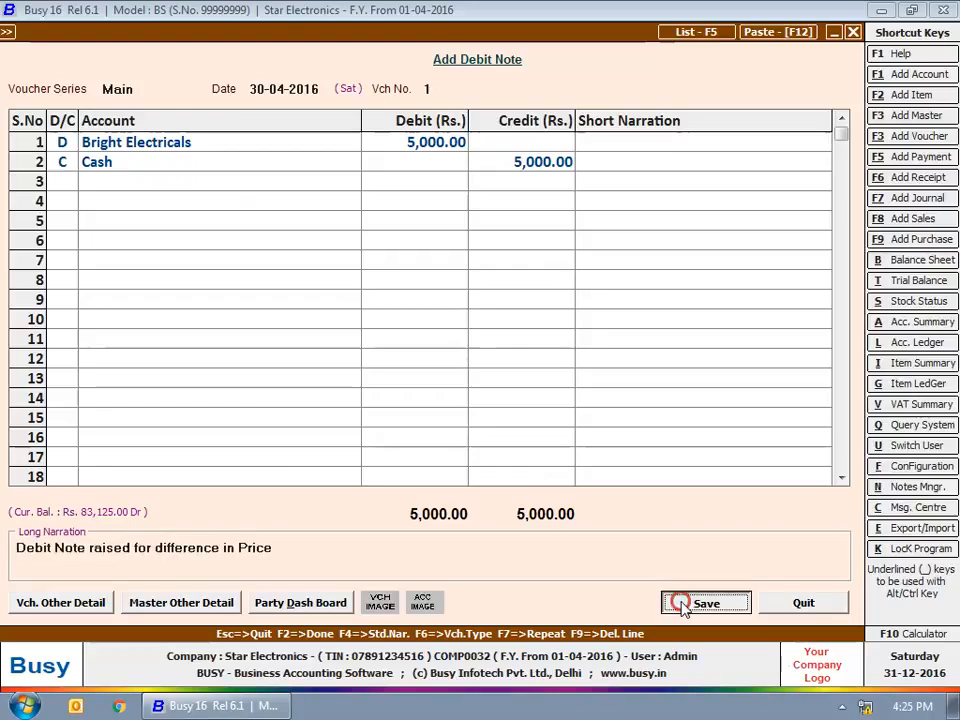
key(Escape)
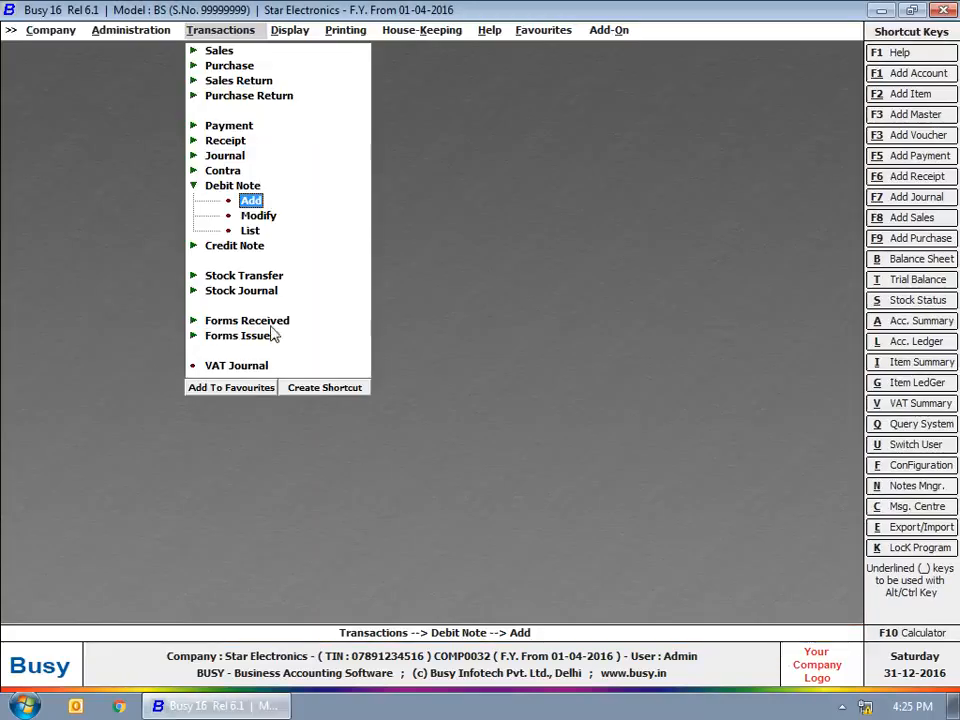
Step: Open a blank credit note entry form to view it, and quit it without entering anything
click(232, 186)
click(245, 201)
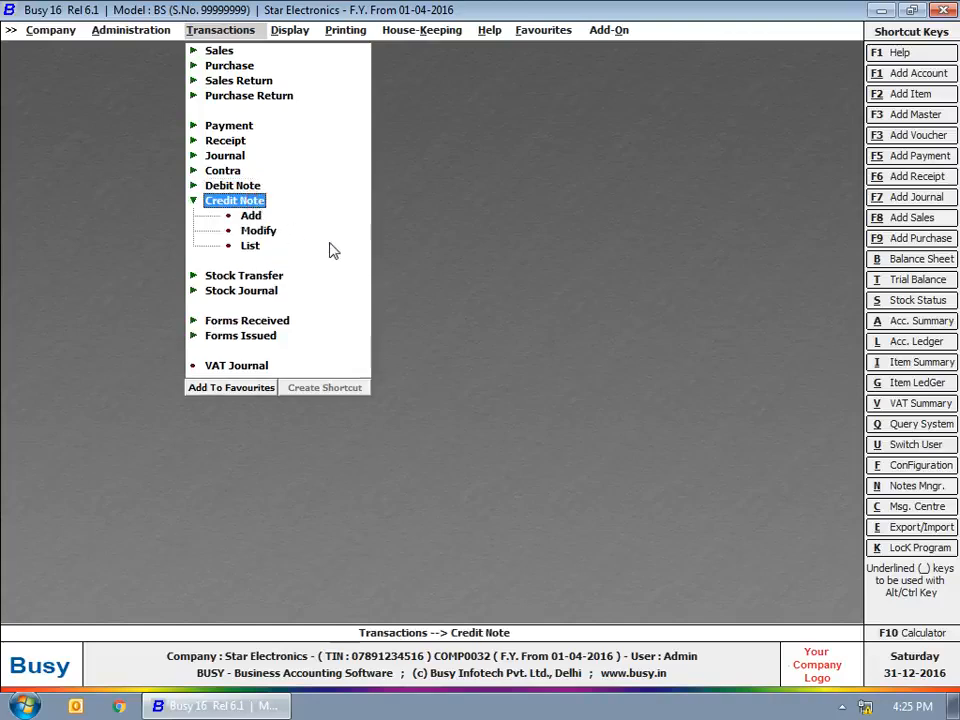
click(250, 215)
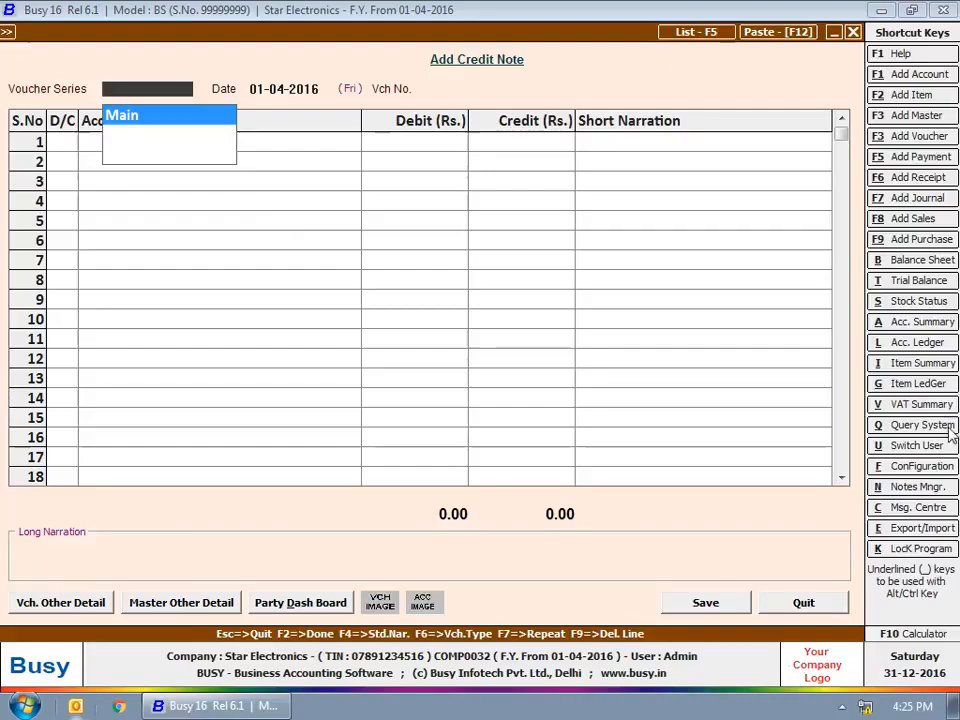
click(815, 603)
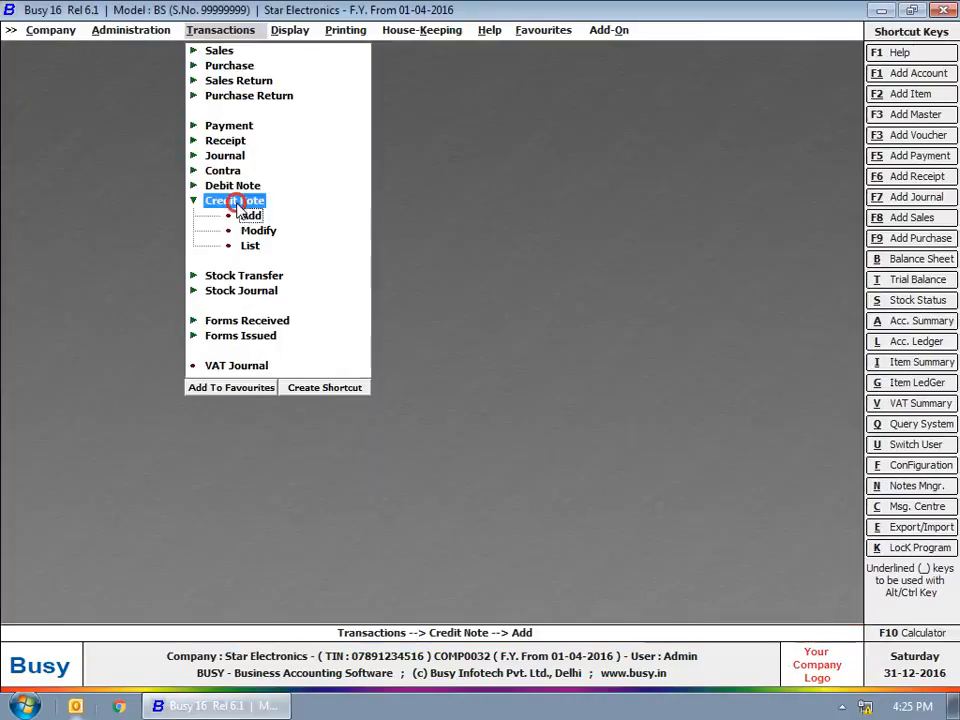
Step: Start a new stock transfer voucher in the Main series dated 20-04-2016
click(236, 200)
click(248, 231)
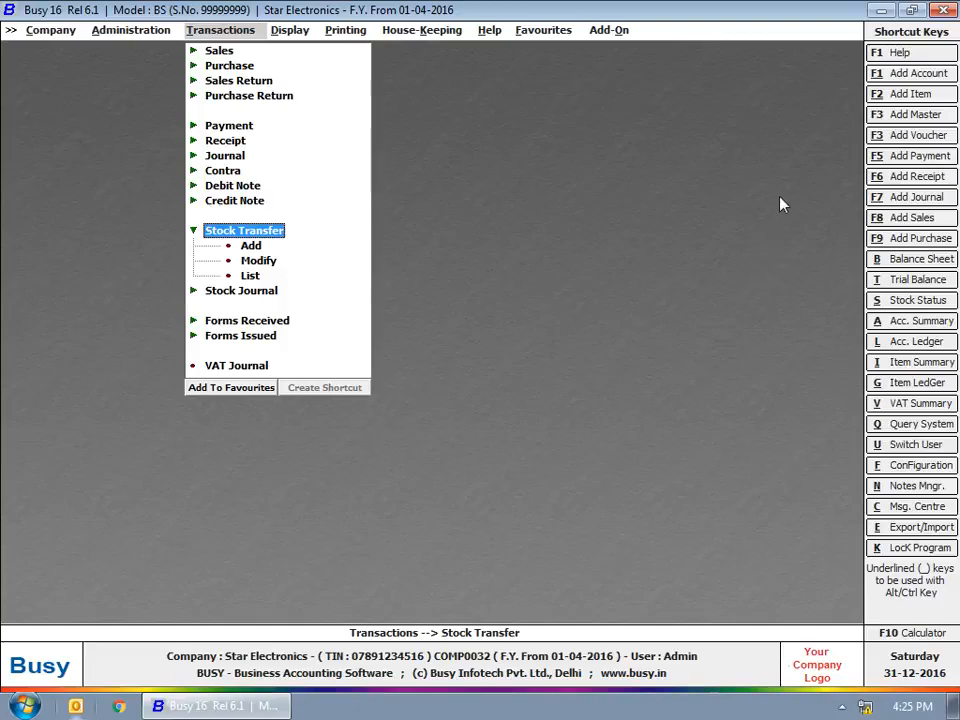
click(251, 246)
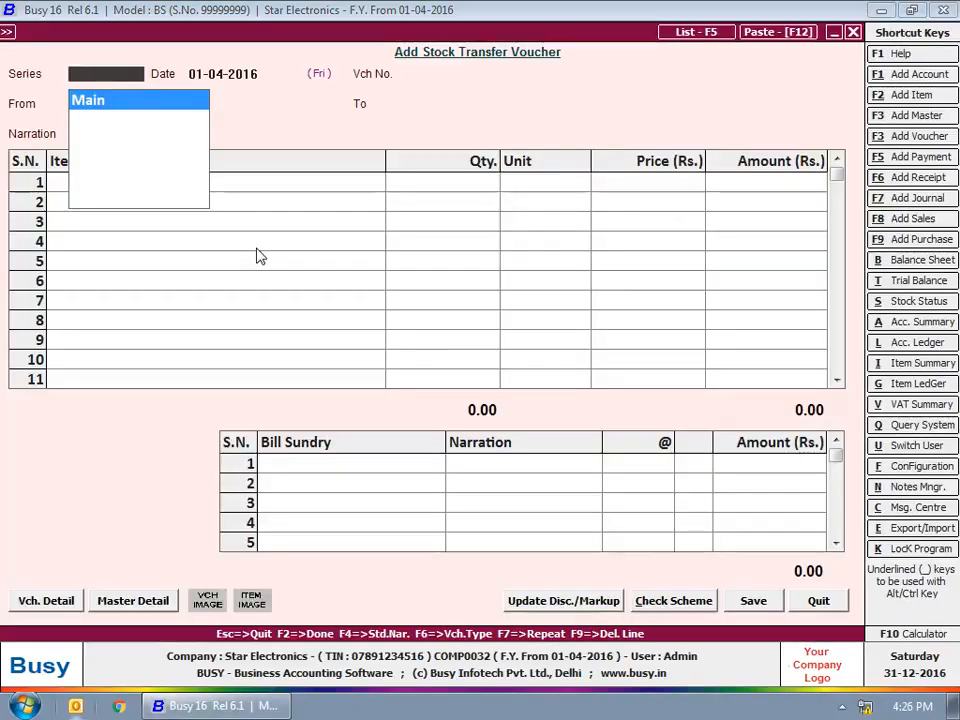
key(Return)
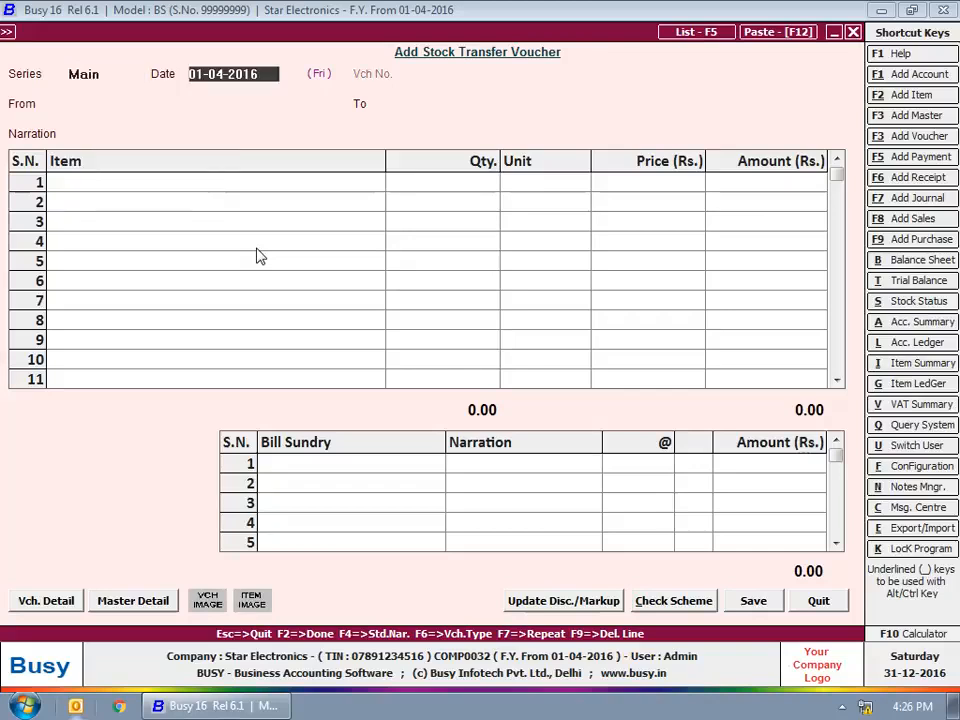
text(20-4)
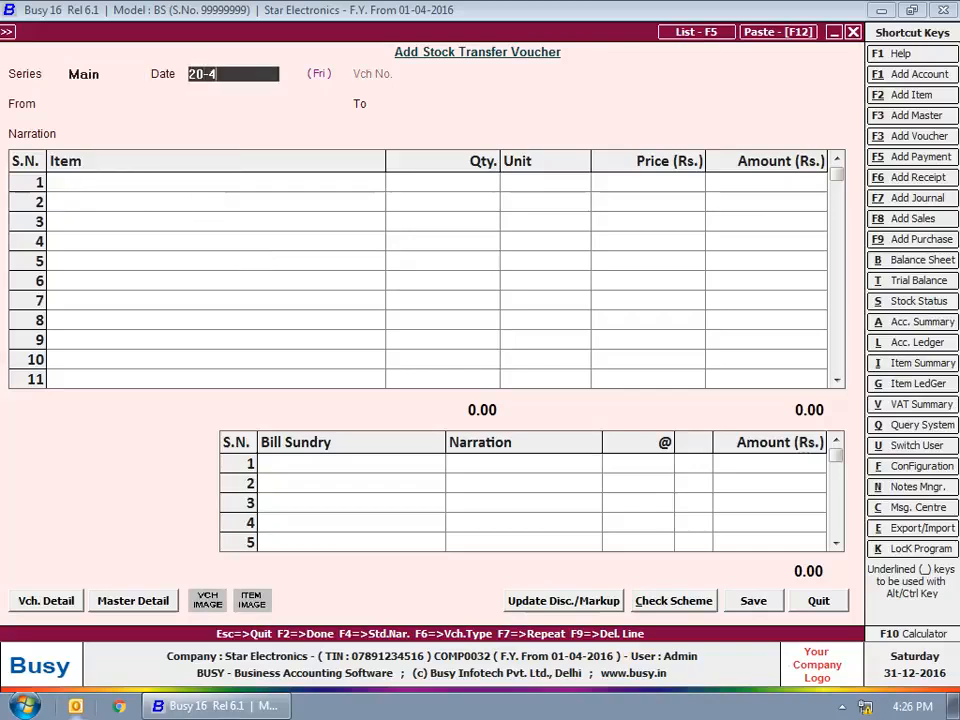
key(Return)
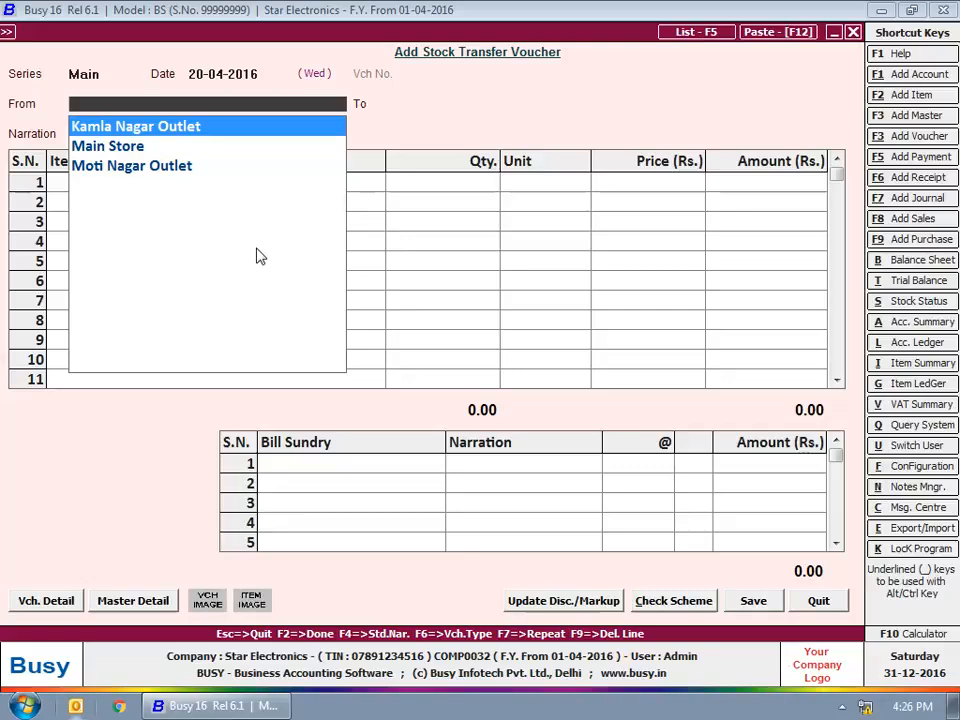
Step: Set the stock transfer from Kamla Nagar Outlet to Moti Nagar Outlet, leaving the narration blank
key(Return)
key(Down)
key(Down)
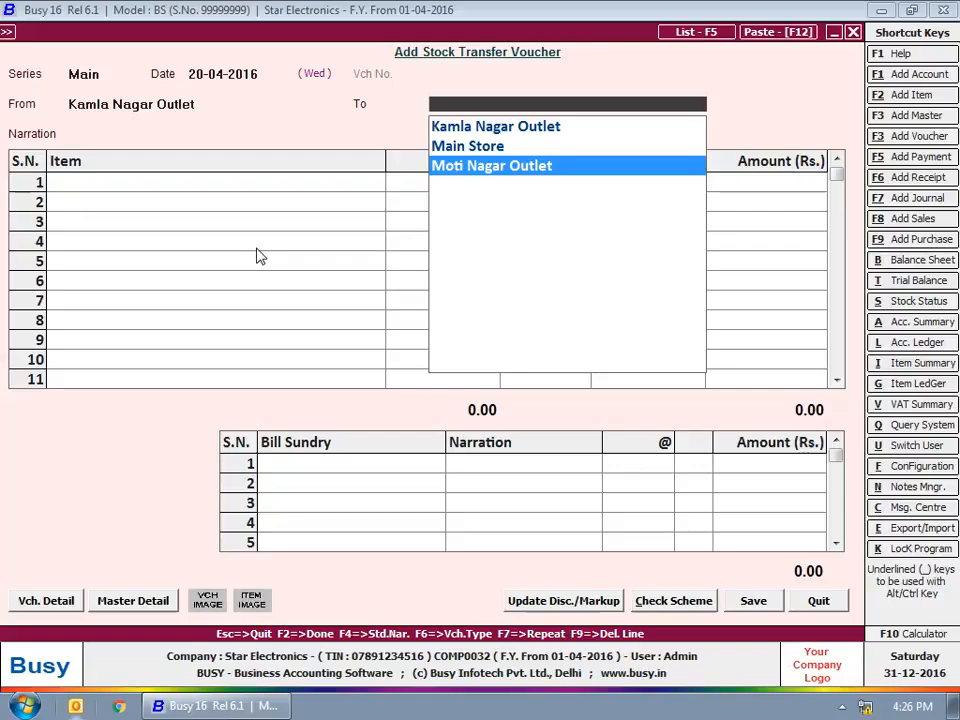
key(Return)
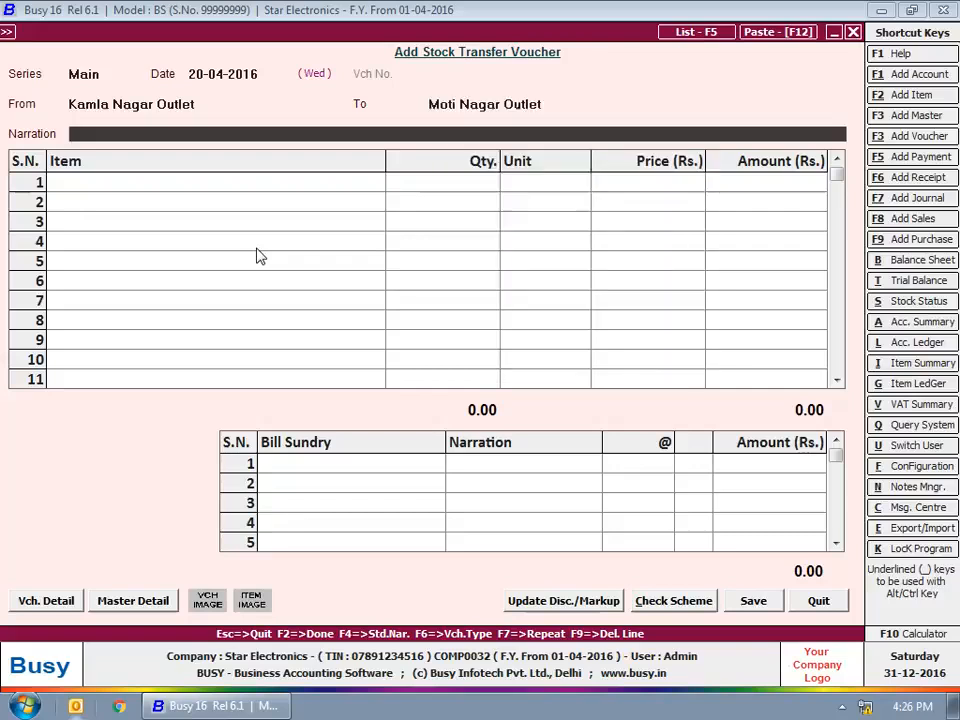
key(Return)
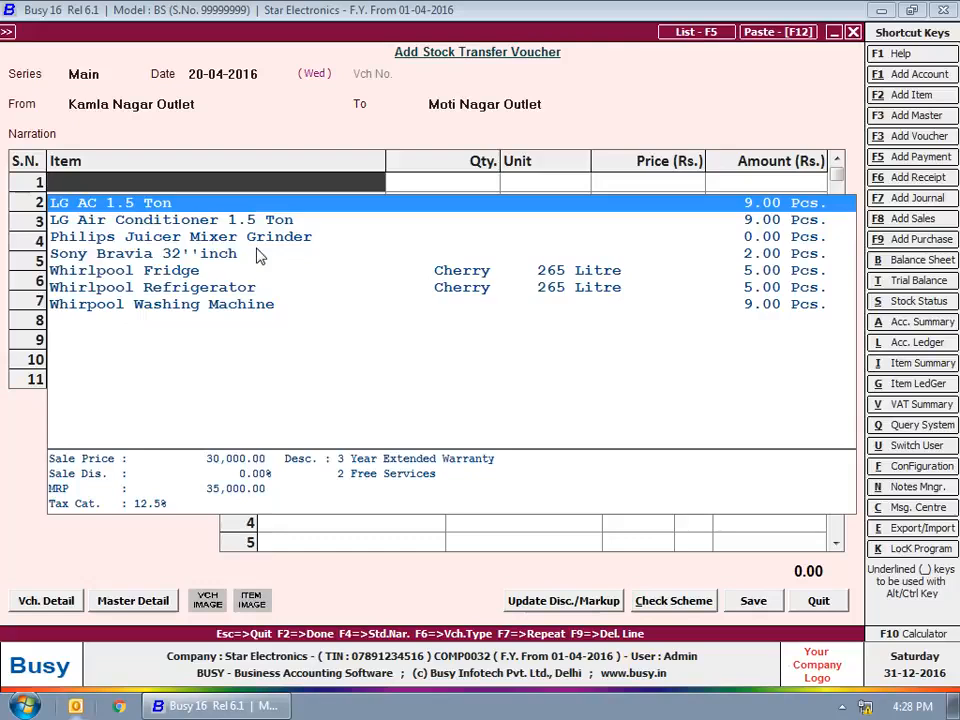
Step: Add 5 Pcs. of LG Air Conditioner 1.5 Ton at 28,000 each as the transfer's only item
key(Return)
text(5)
key(Return)
key(Return)
key(Return)
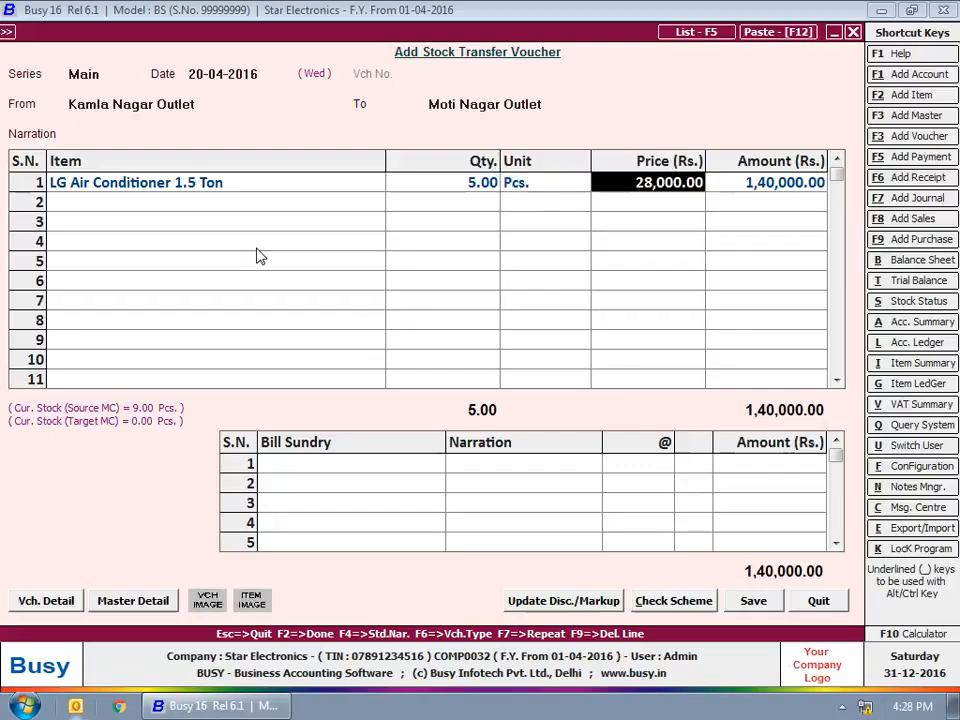
key(Return)
key(Return)
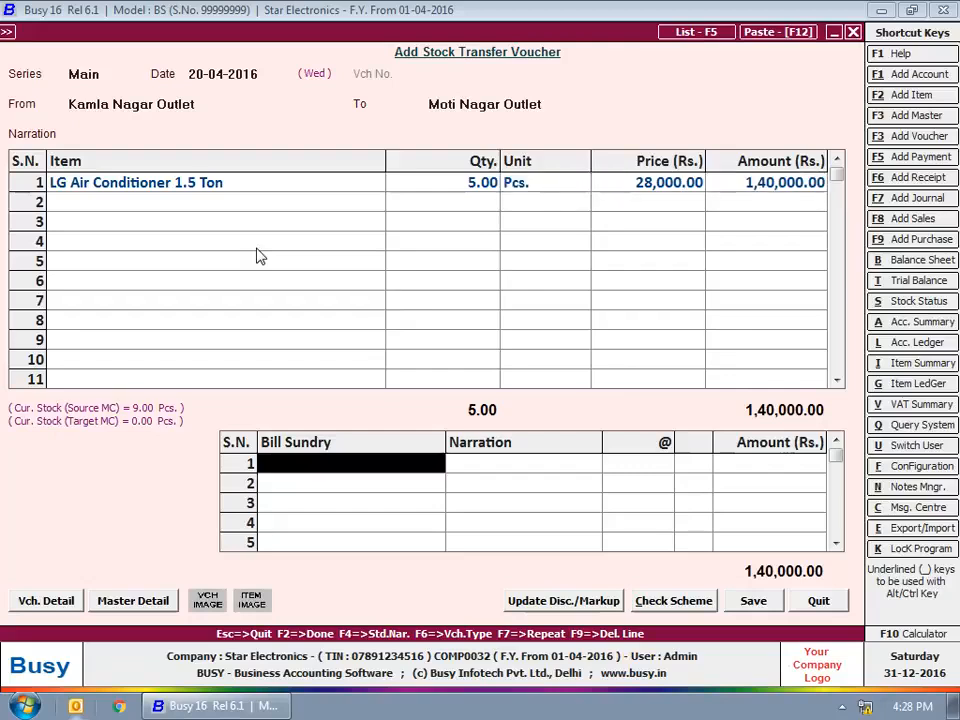
Step: Add a freight and forwarding charge of 500 as the first bill sundry of the stock transfer
text(f)
key(Return)
key(Return)
text(500)
key(Return)
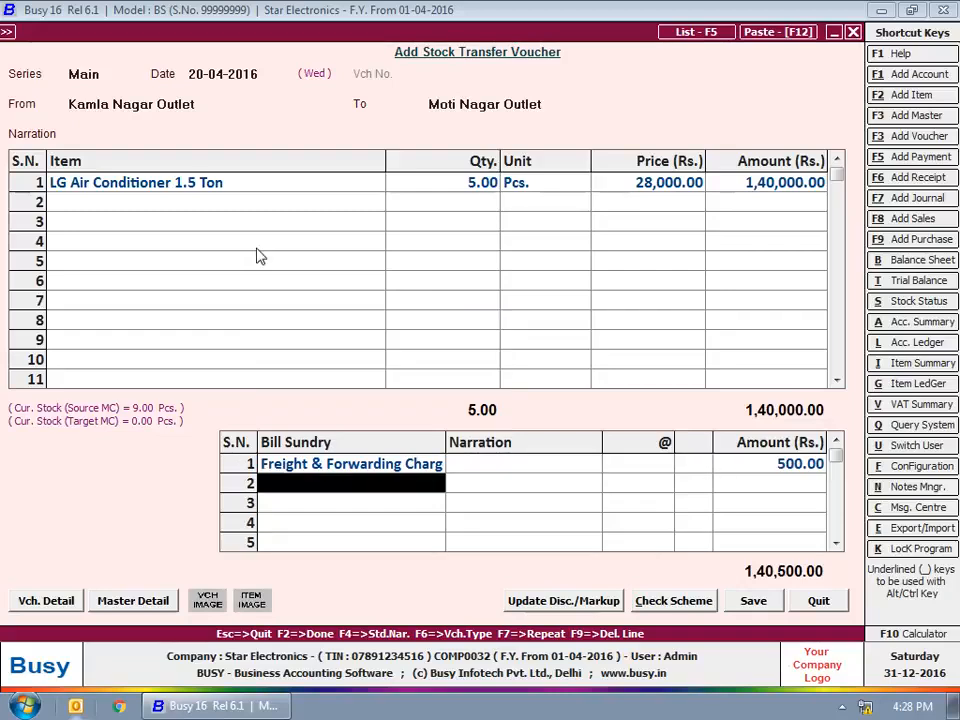
Step: Save the stock transfer voucher and close its entry form
key(Return)
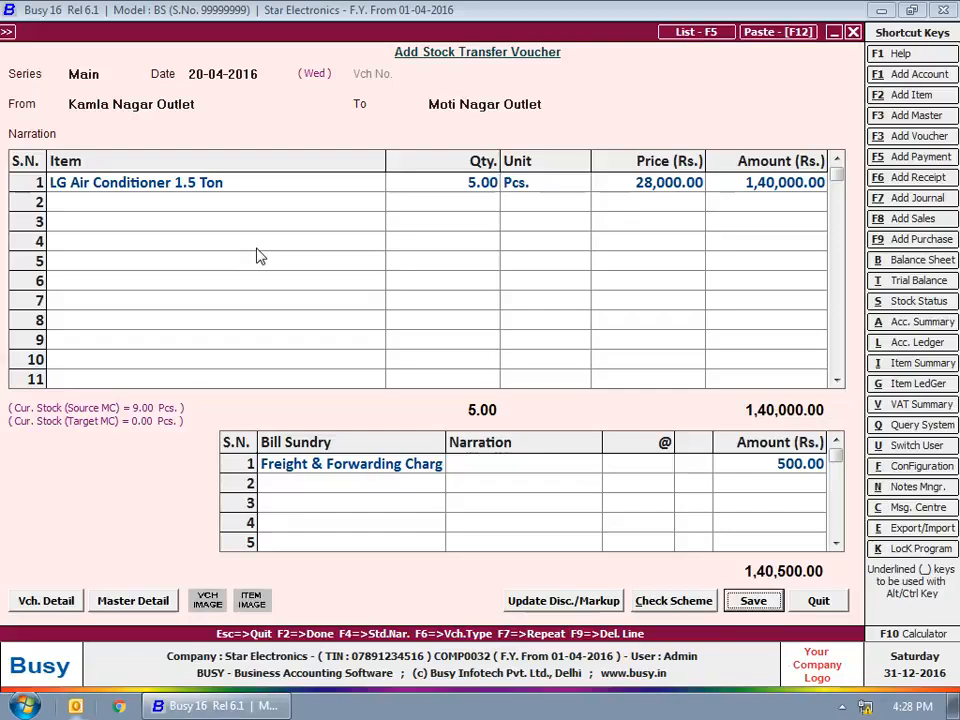
key(Return)
key(Return)
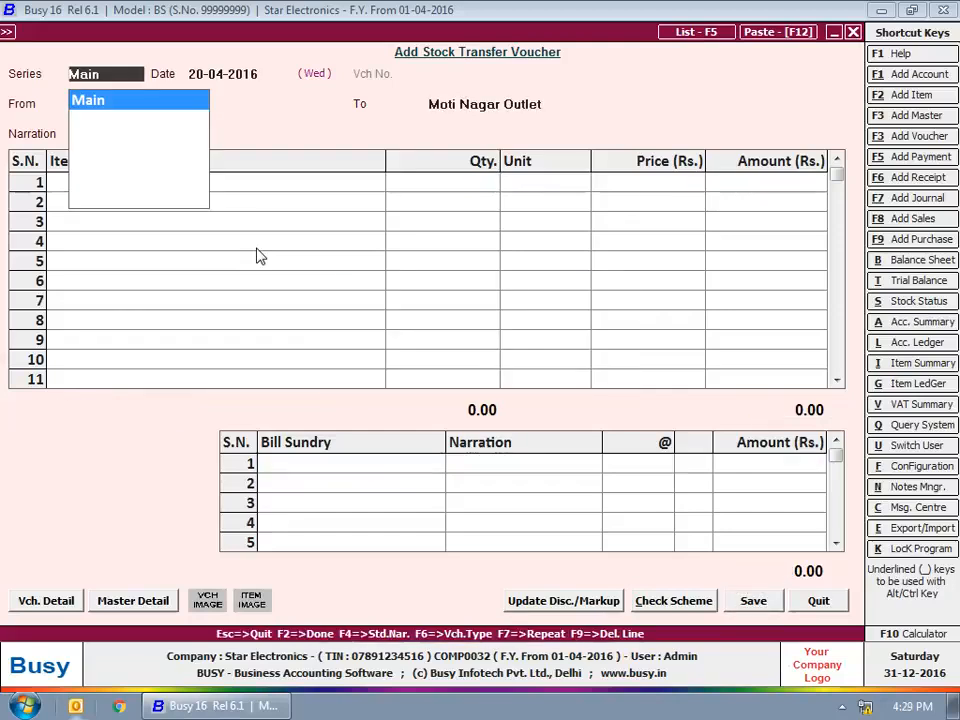
key(Escape)
Step: Start a new stock journal voucher in the Main series dated 25-04-2016
click(239, 231)
click(248, 246)
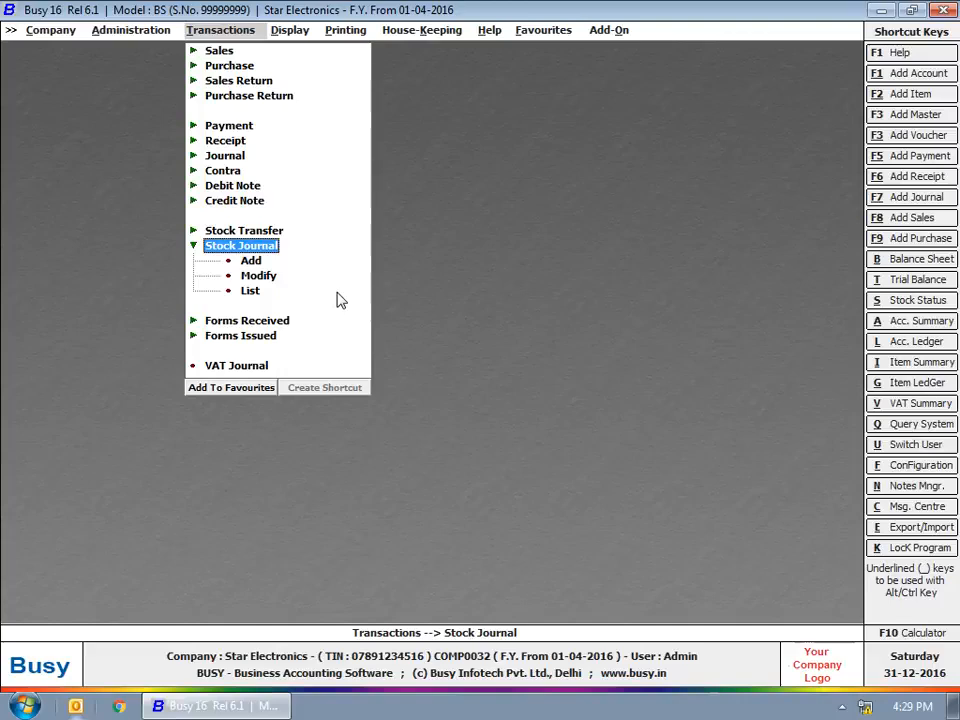
key(Down)
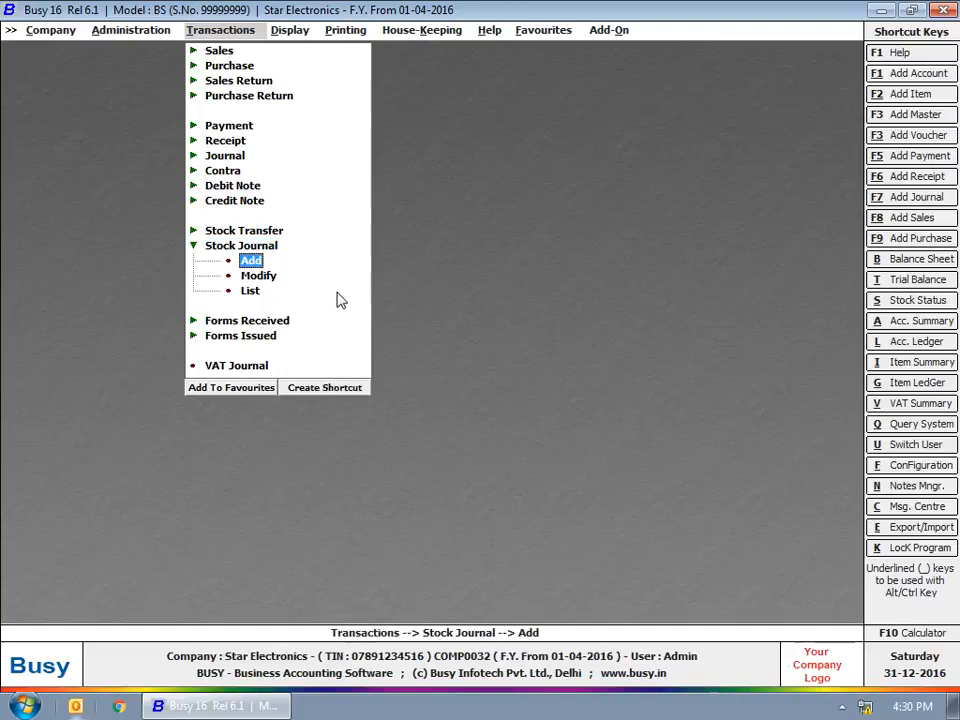
key(Return)
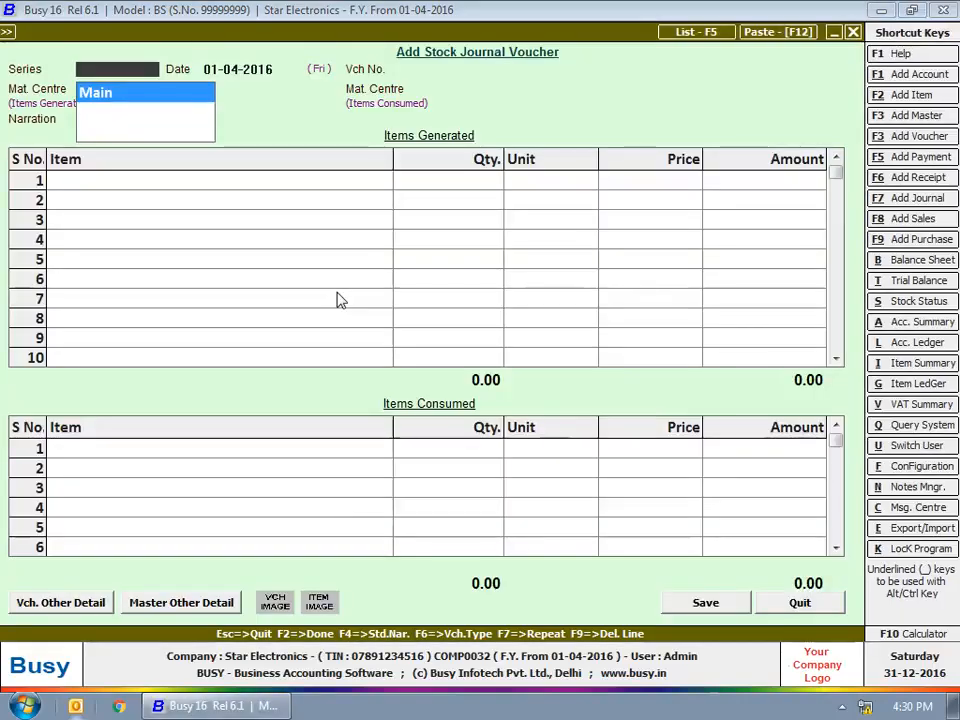
key(Return)
text(25)
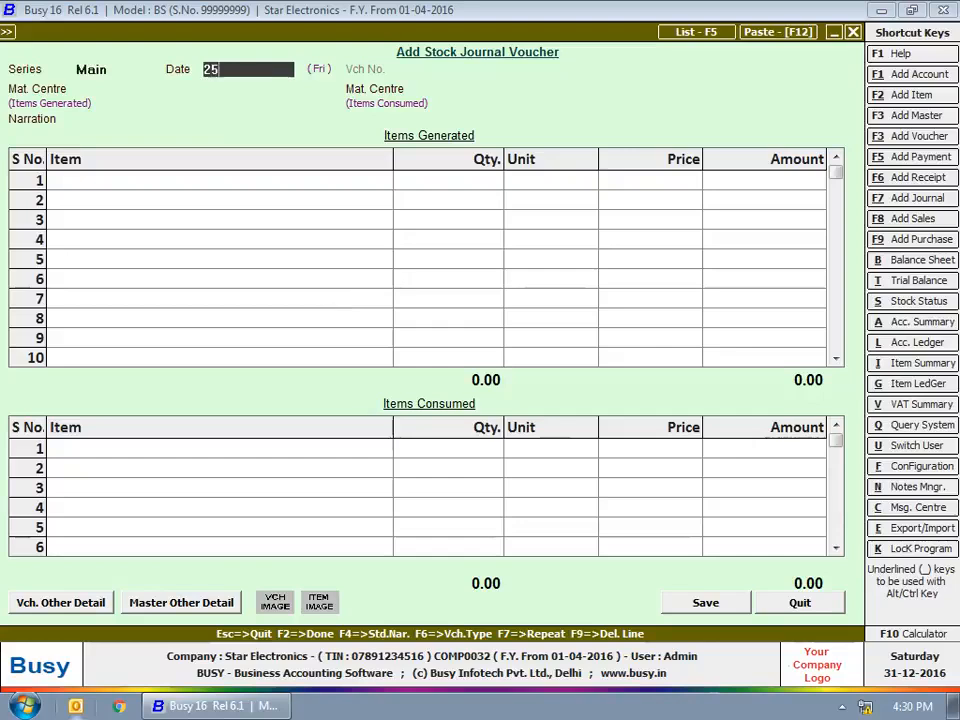
text(-04)
key(Return)
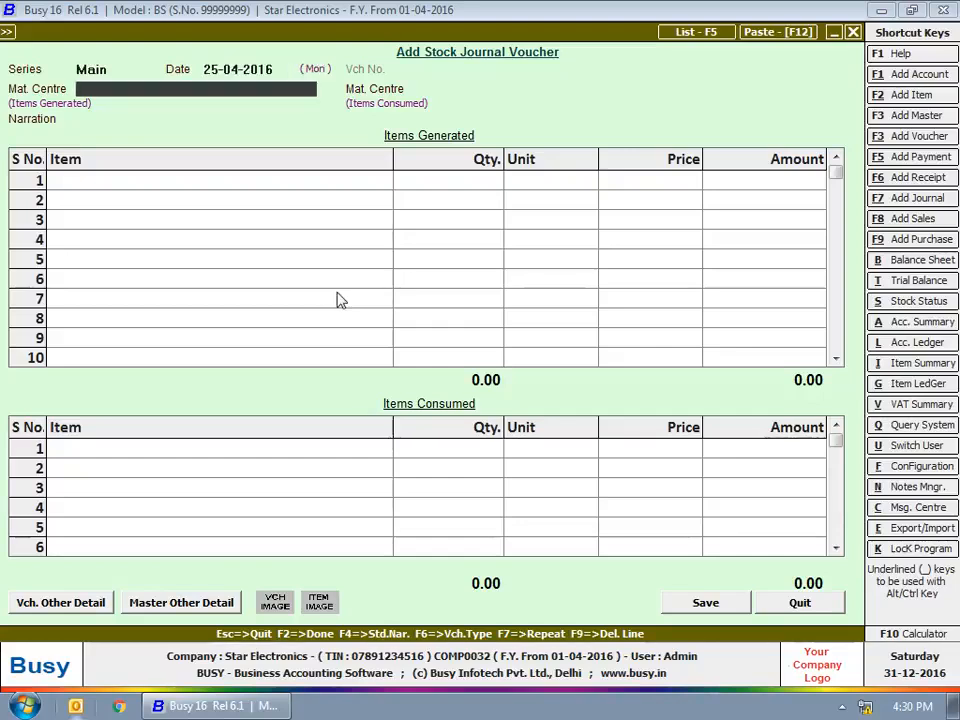
Step: Set the material centre to Main Store for items generated and Moti Nagar Outlet for items consumed
key(space)
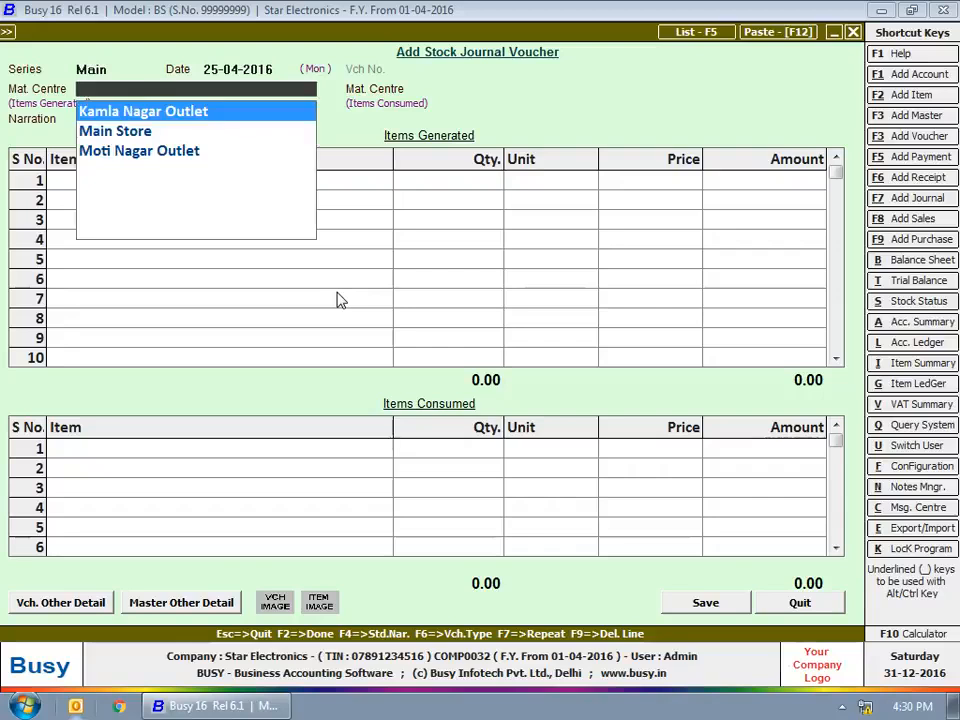
key(Down)
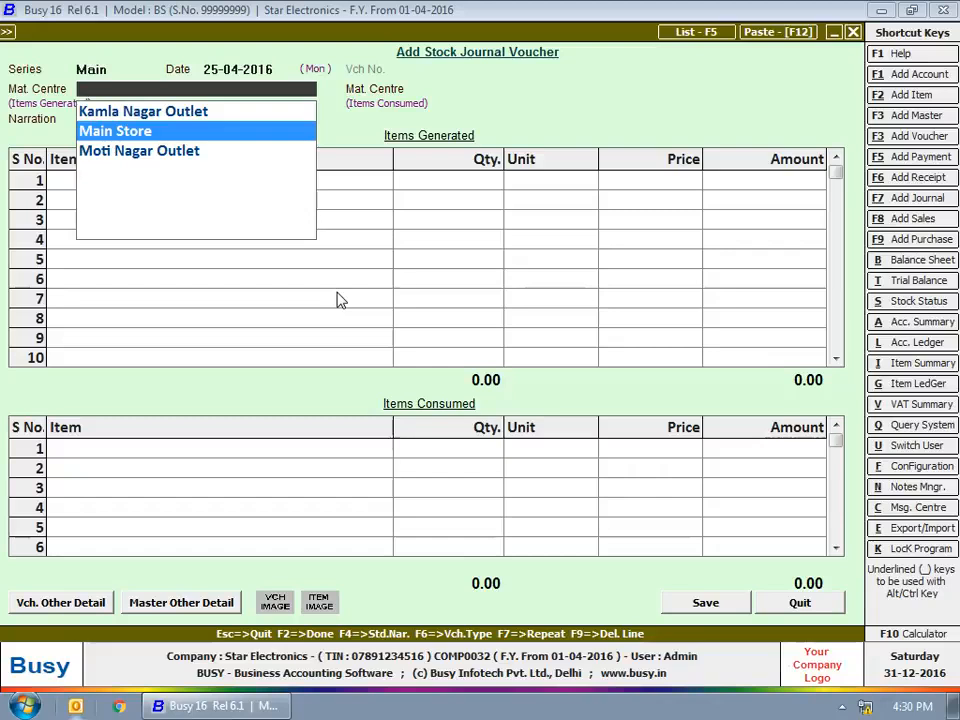
key(Return)
key(Down)
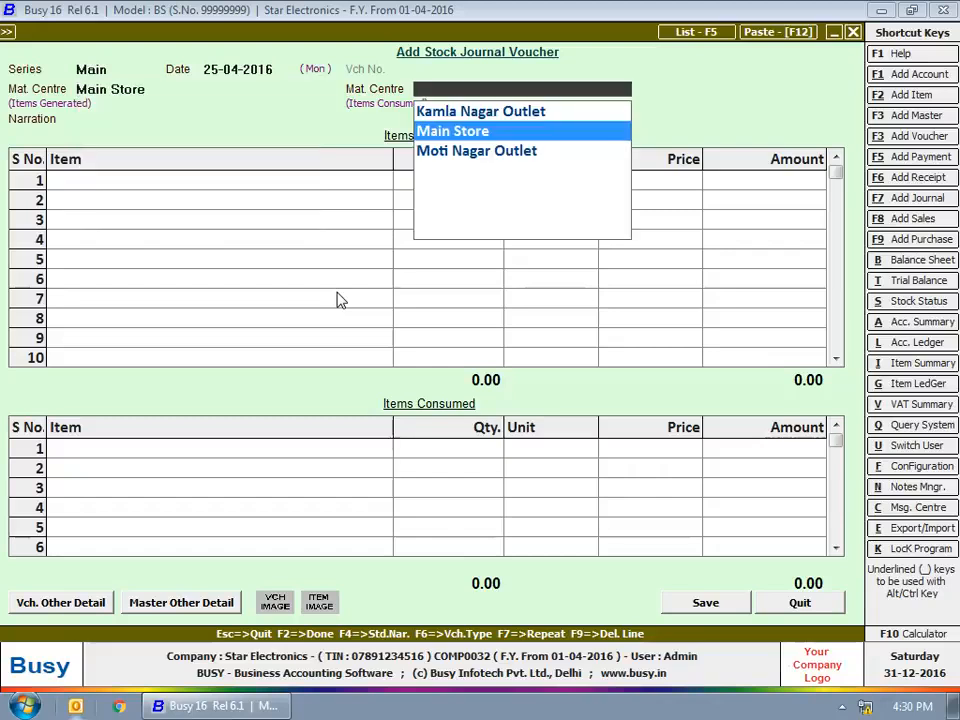
key(Down)
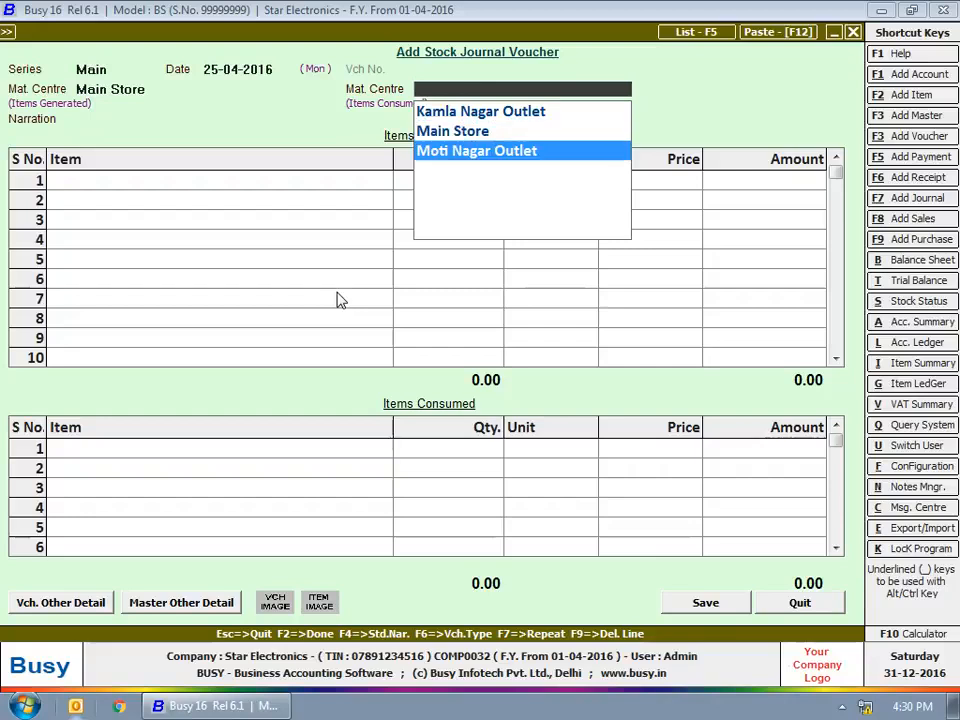
key(Return)
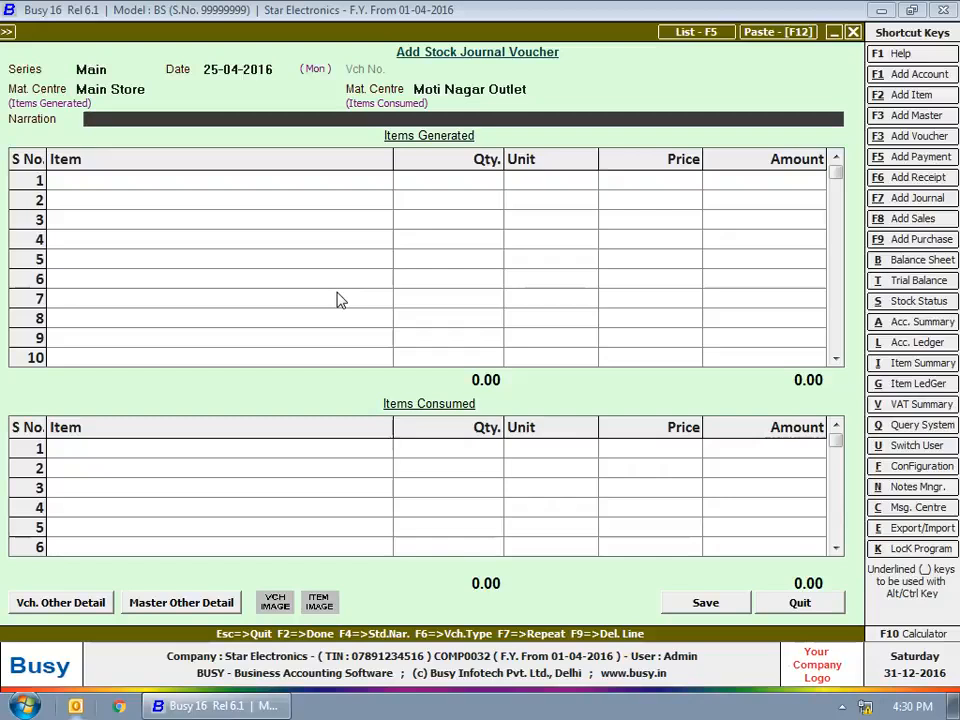
Step: Leave narration and items generated blank, and enter 1 Pcs. of LG Air Conditioner 1.5 Ton at 28,000 as the item consumed
key(Return)
key(Return)
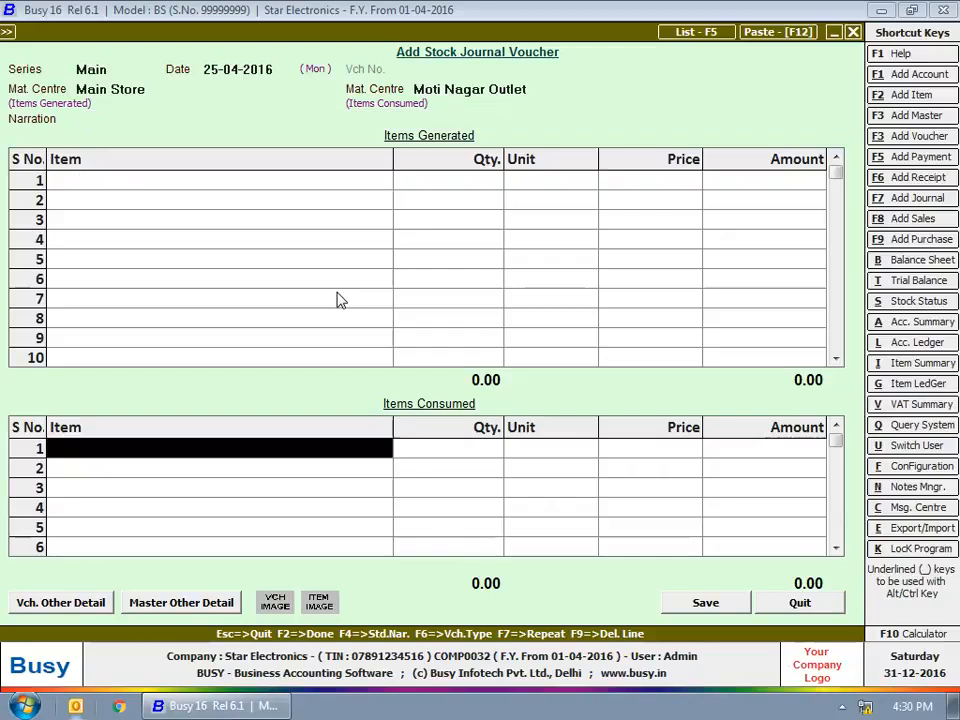
text(LG)
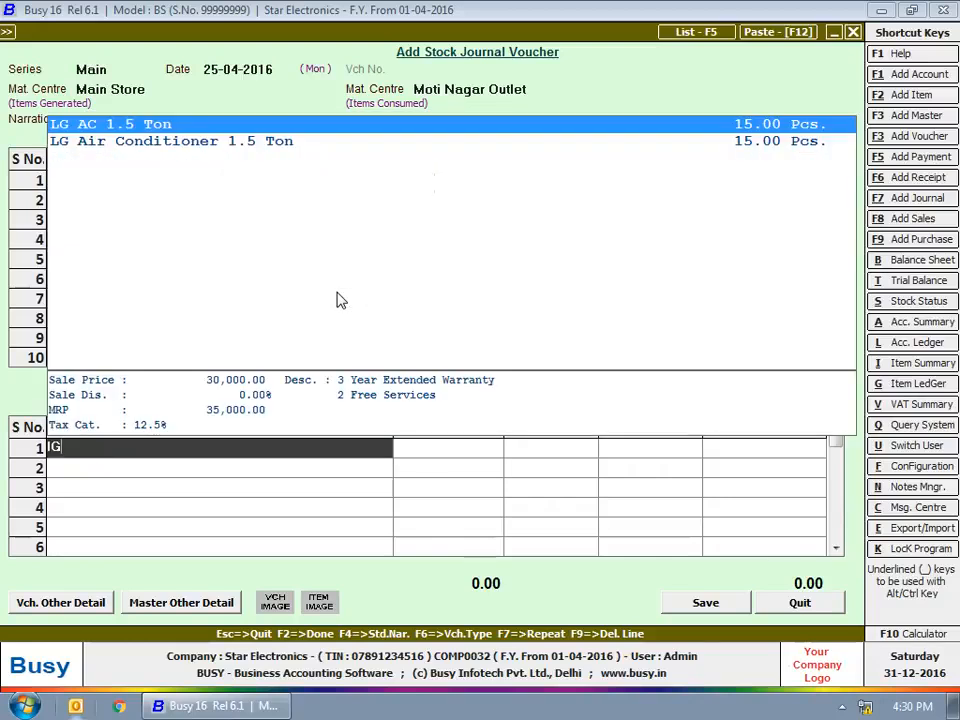
key(Down)
key(Return)
text(1)
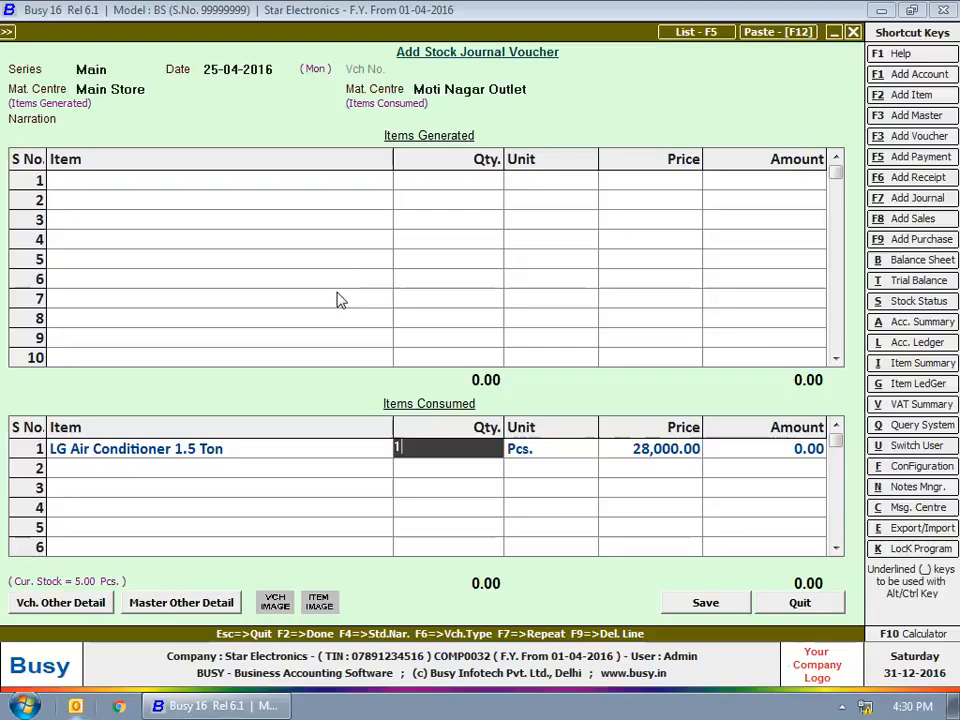
key(Return)
key(Return)
key(Return)
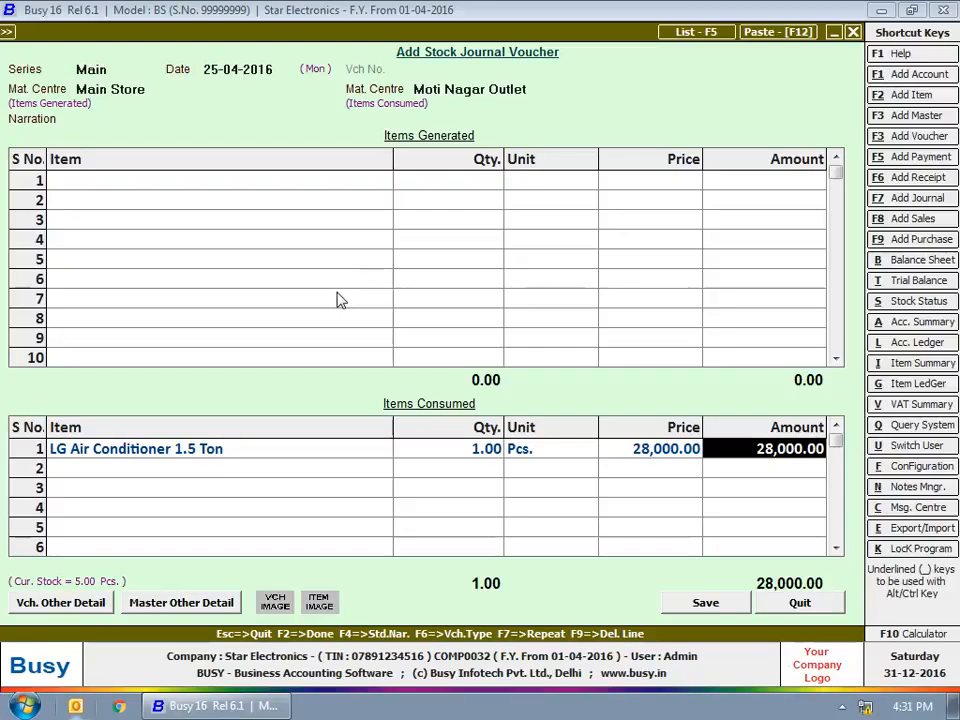
Step: Save the stock journal voucher and close its entry form
key(F2)
key(Return)
key(Escape)
key(Escape)
key(Escape)
Step: Start a new forms received voucher dated 10-04-2016 for form C
click(215, 281)
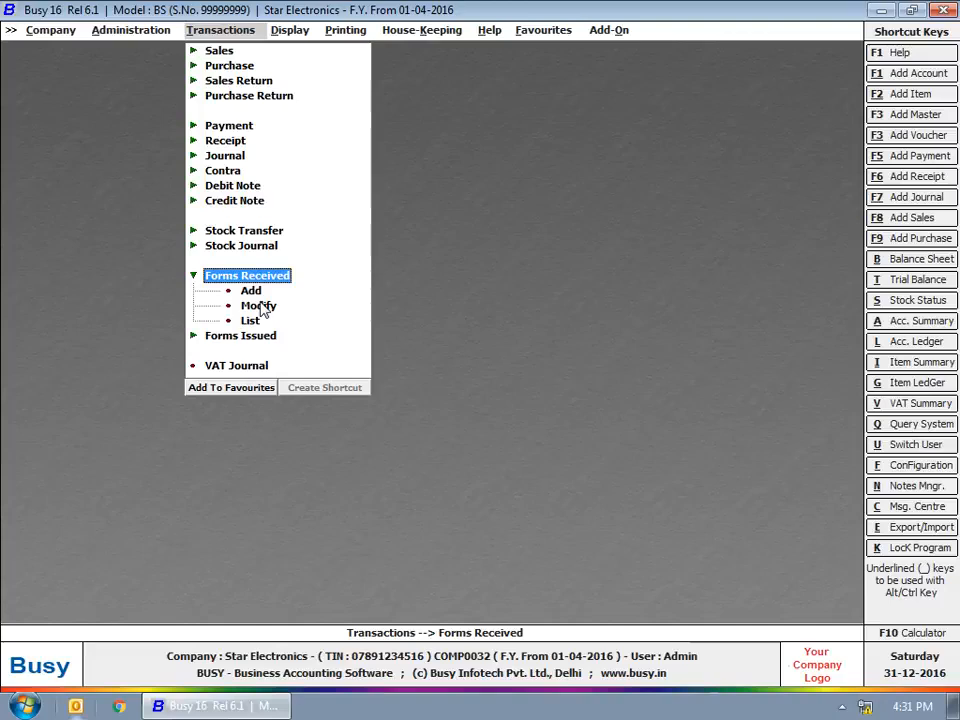
key(Down)
key(Return)
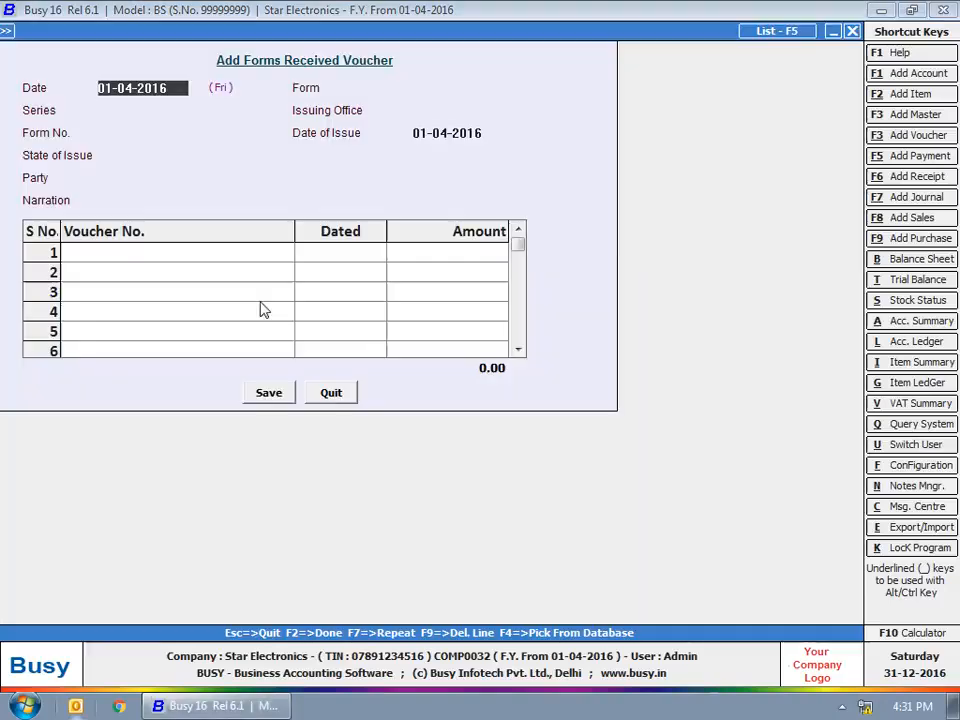
text(10-04)
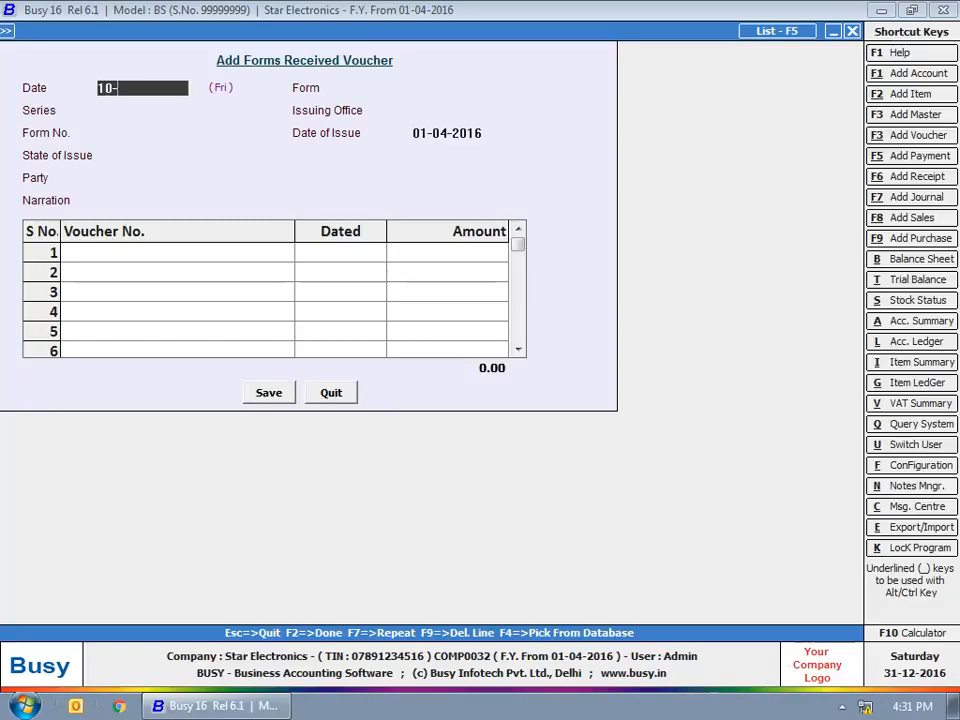
key(Return)
text(C)
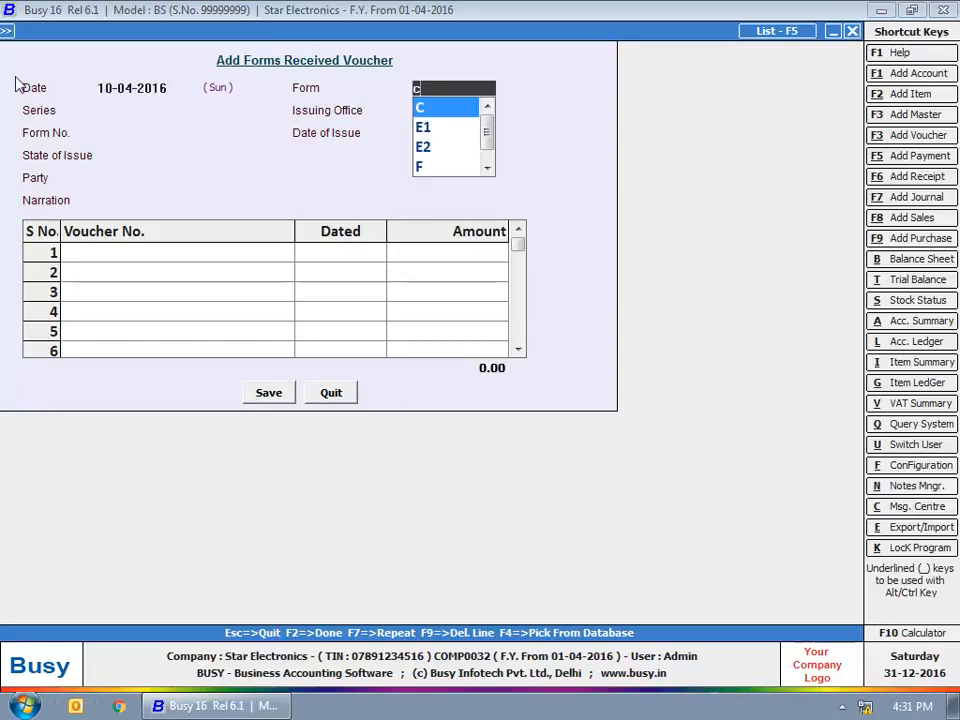
key(Return)
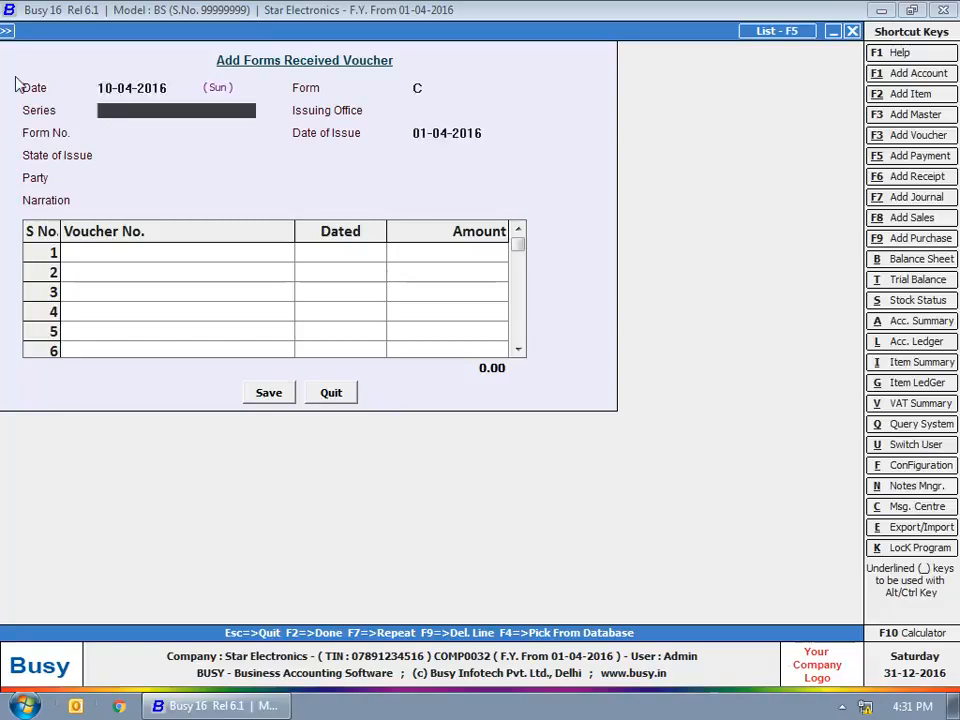
Step: Enter series 10, issuing office Haryana Ward No - 4 and form number 235
text(10)
key(Return)
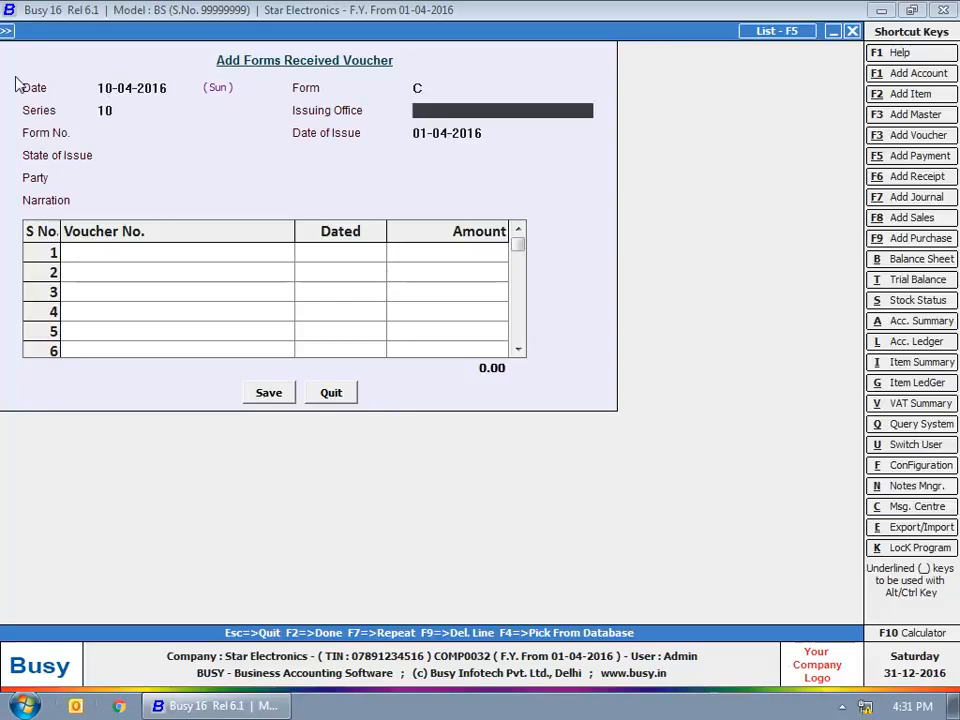
text(Haryana Ward No - 4)
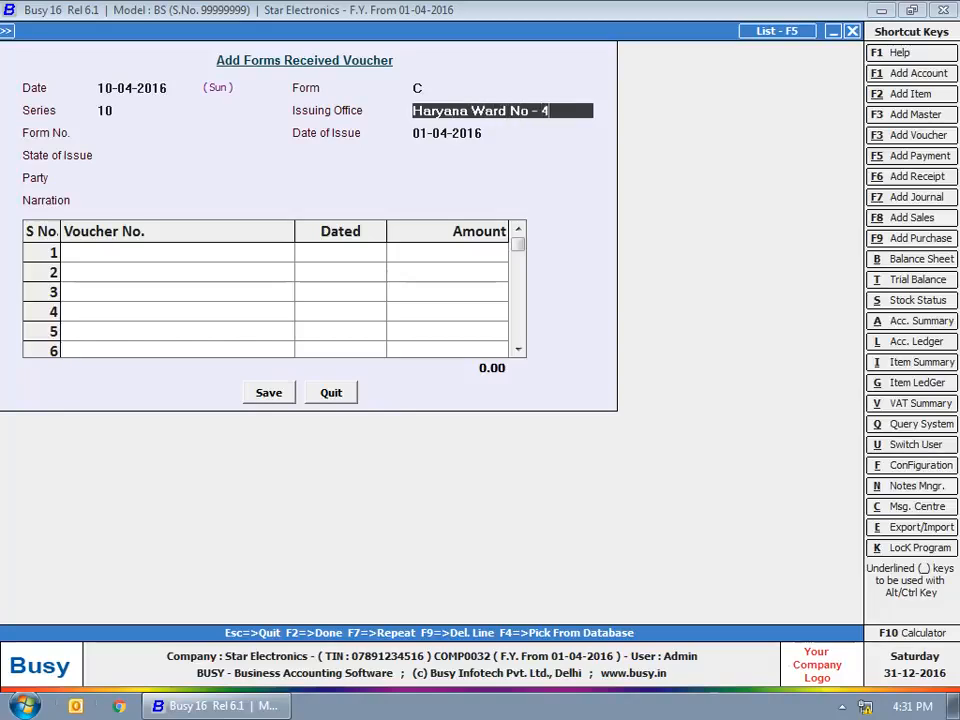
key(Return)
text(5)
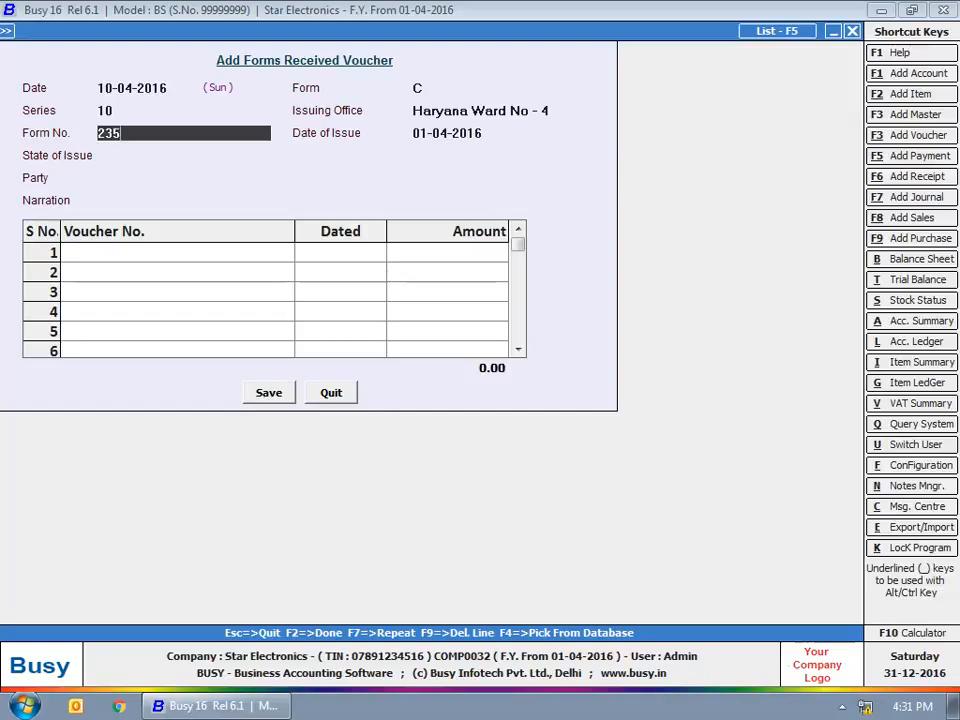
key(Return)
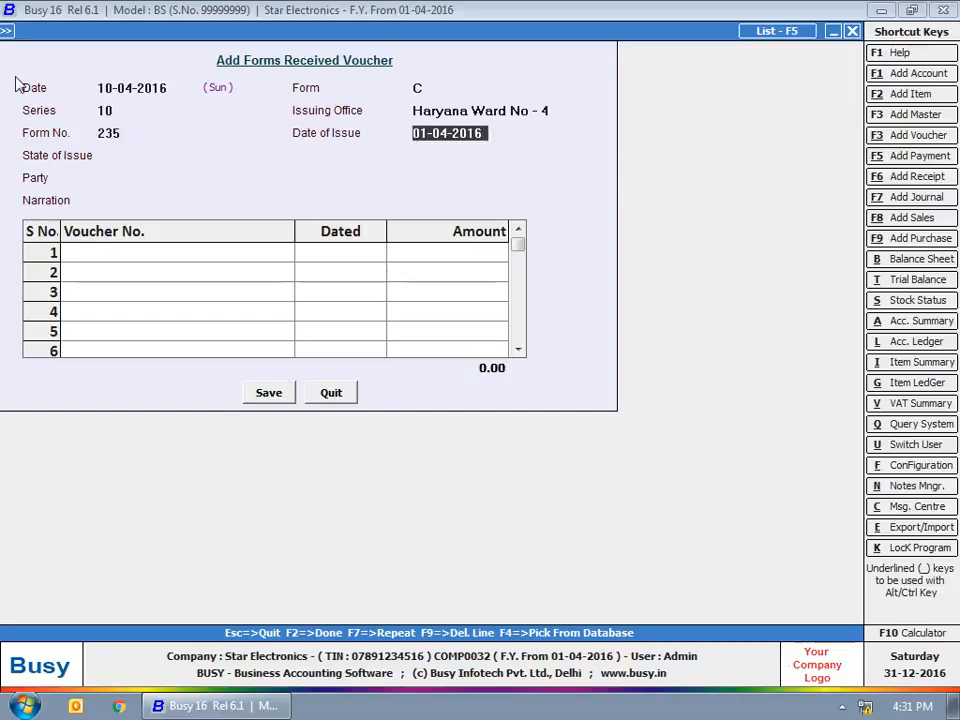
Step: Set the date of issue to 02-04-2016, state of issue to Haryana and party to Arshia Enterprises, leaving the narration blank
text(2-04-201)
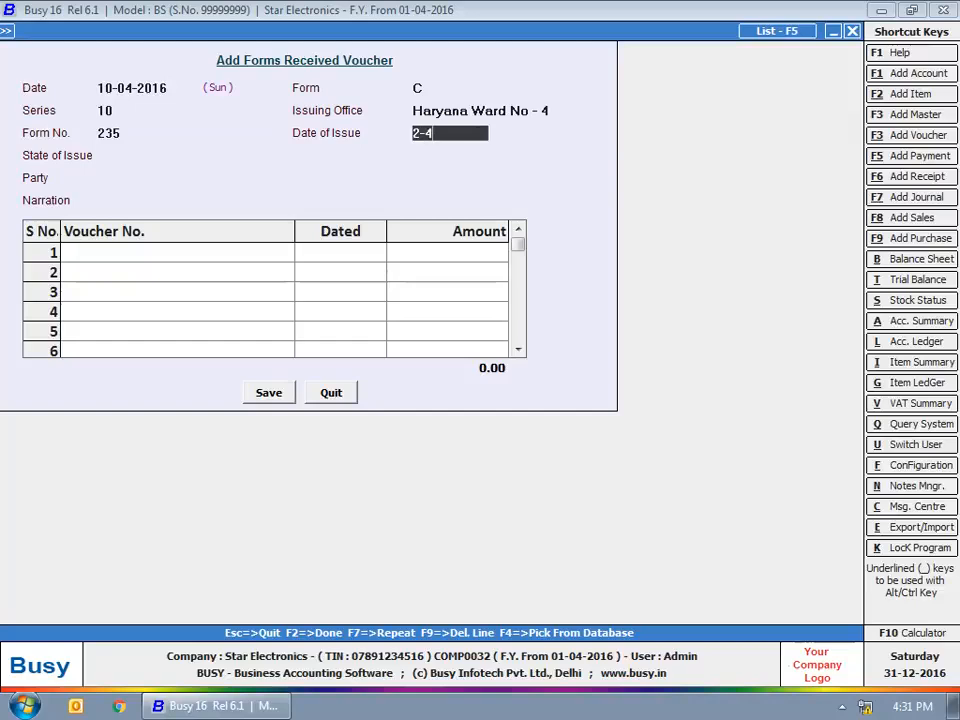
text(6)
key(Return)
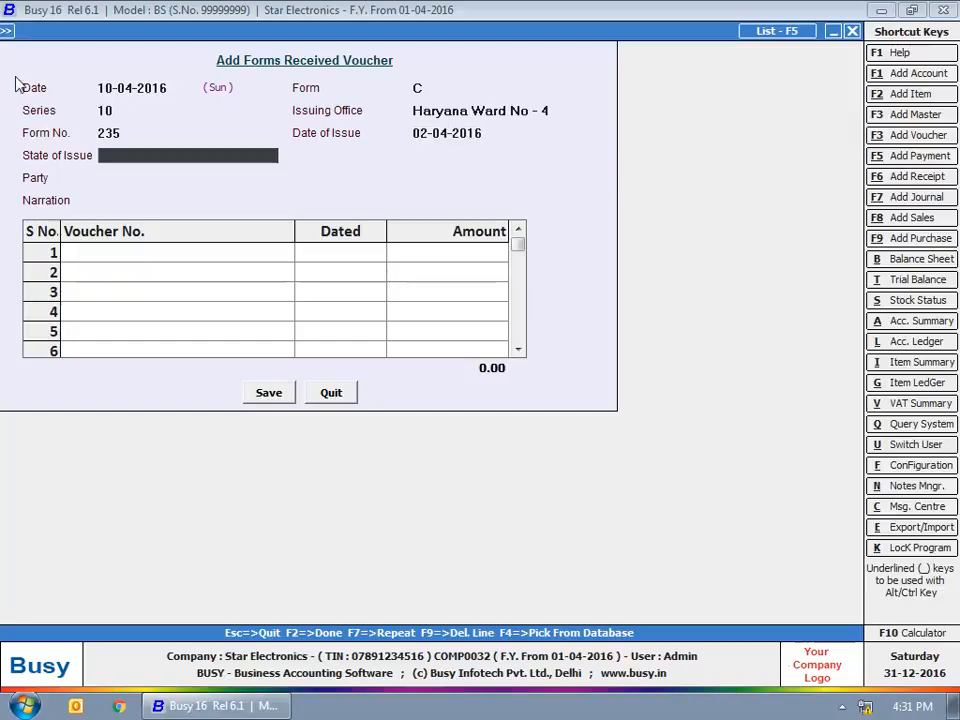
text(har)
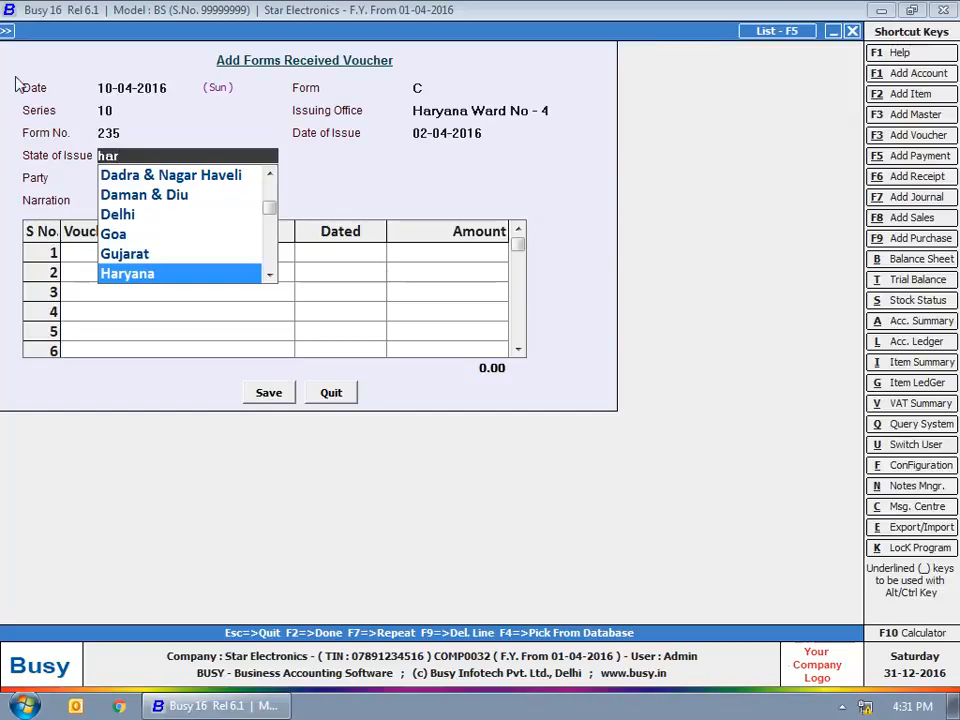
key(Return)
text(ars)
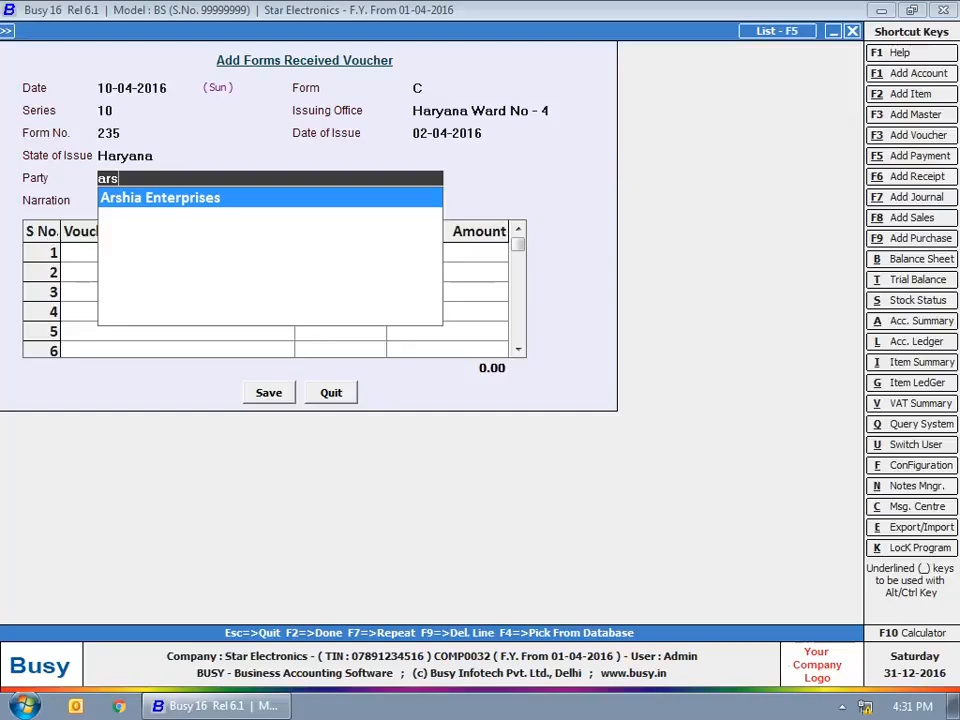
key(Return)
key(Return)
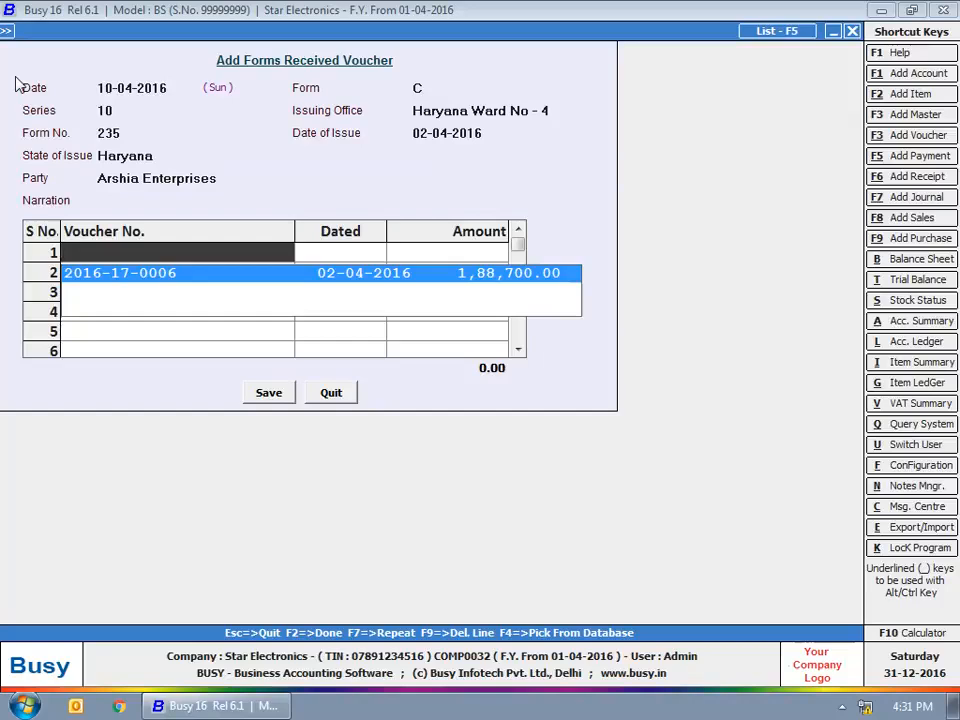
key(Return)
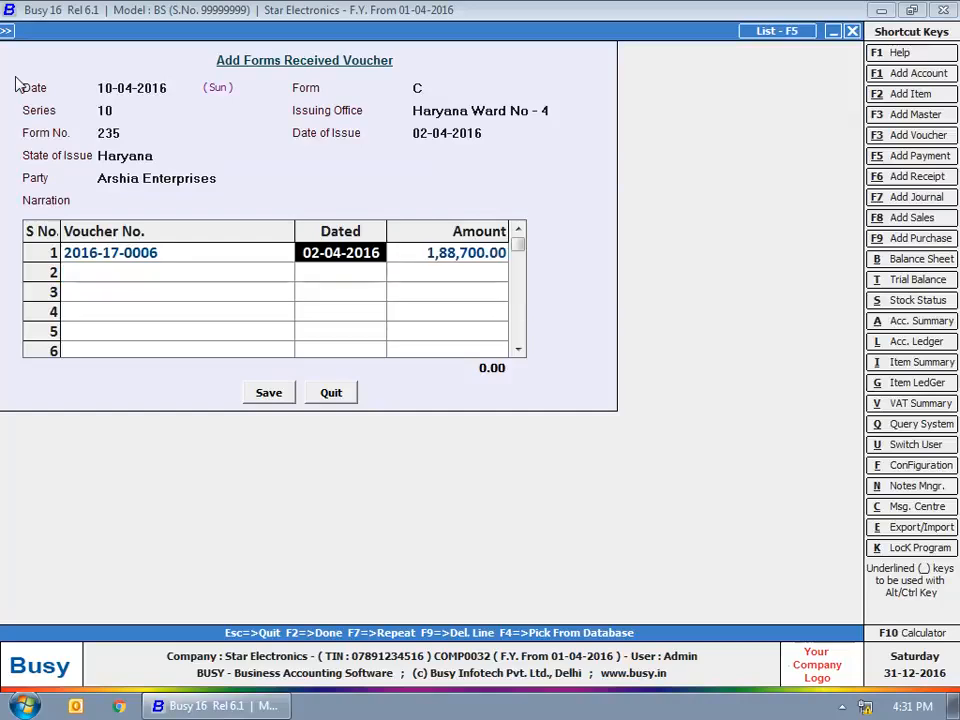
key(Return)
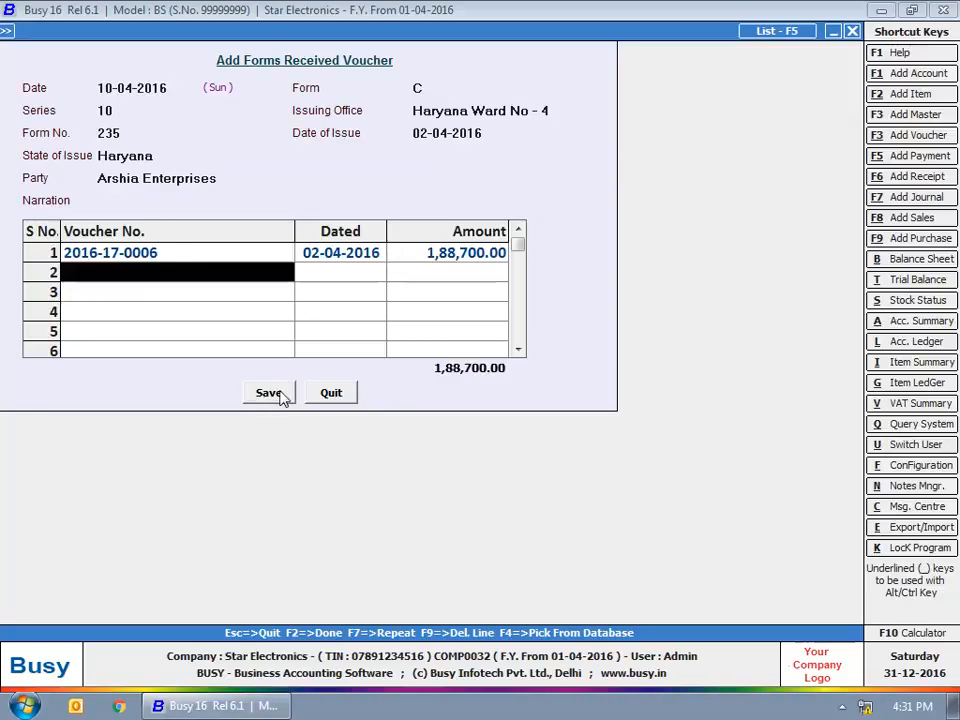
click(278, 393)
key(Escape)
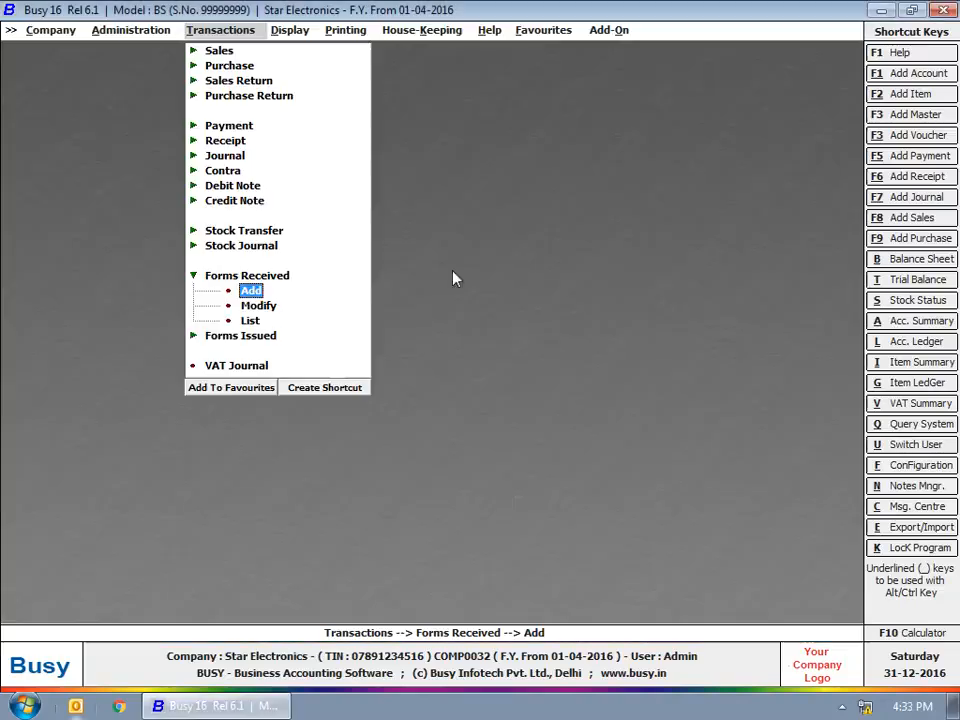
Step: Open the entry form for a new forms issued voucher to view it
click(245, 292)
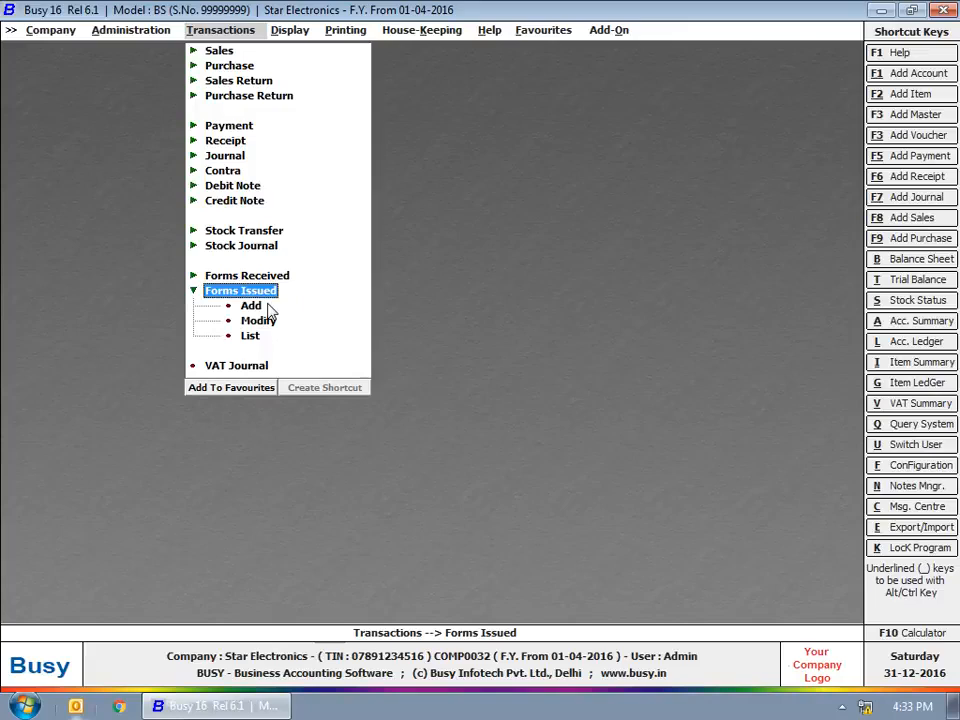
click(251, 306)
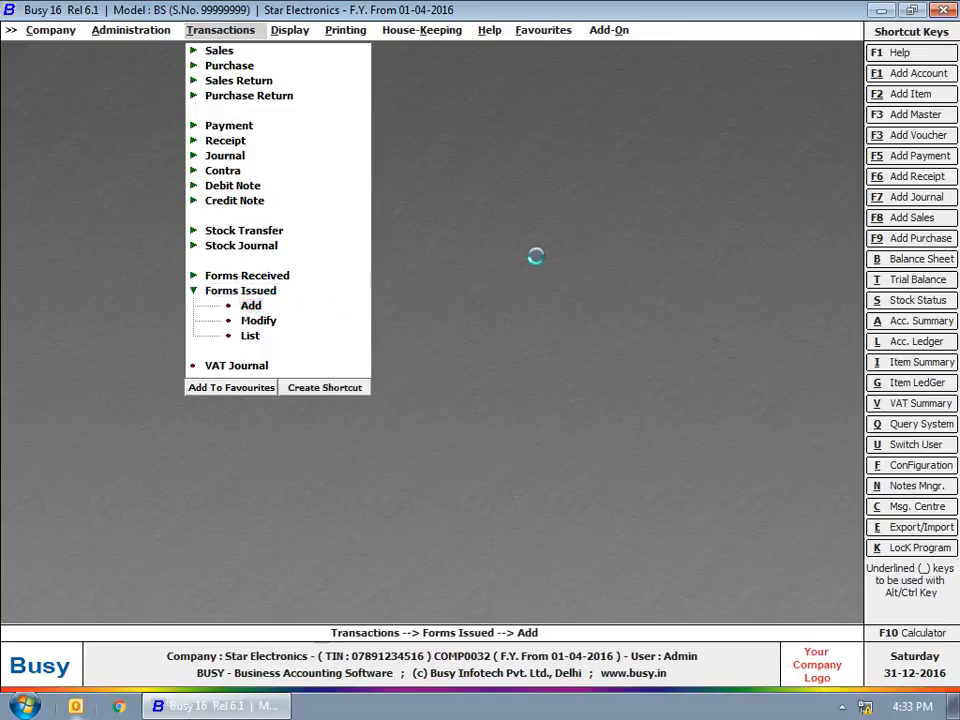
click(215, 292)
Step: Open the VAT journal for May and mark the first input tax adjustment as Tax Increased
click(240, 321)
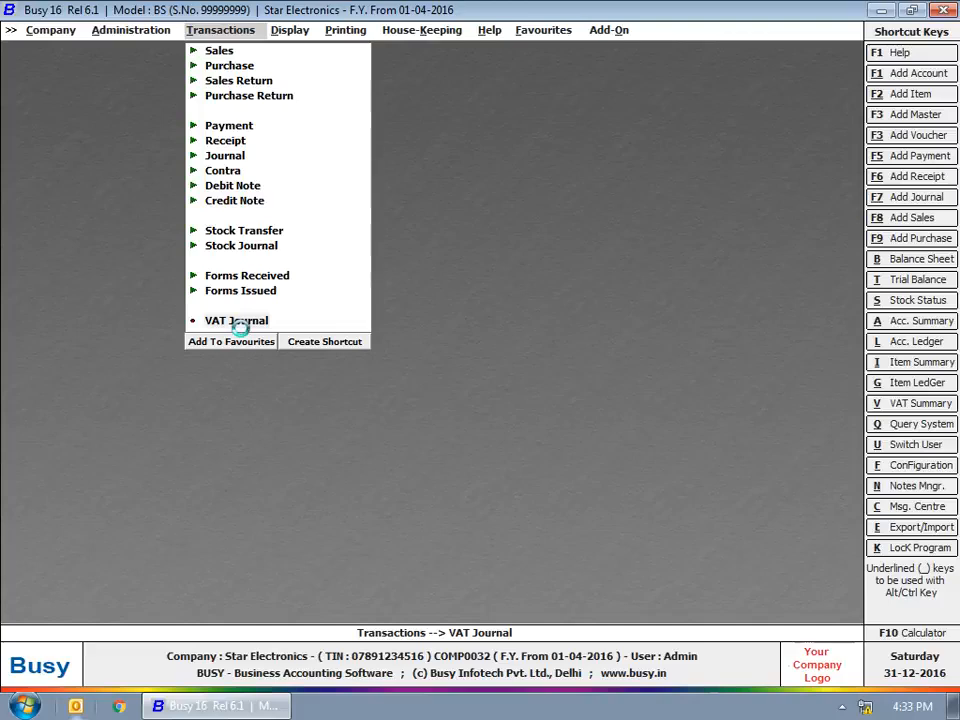
key(Down)
key(Return)
key(Return)
key(Return)
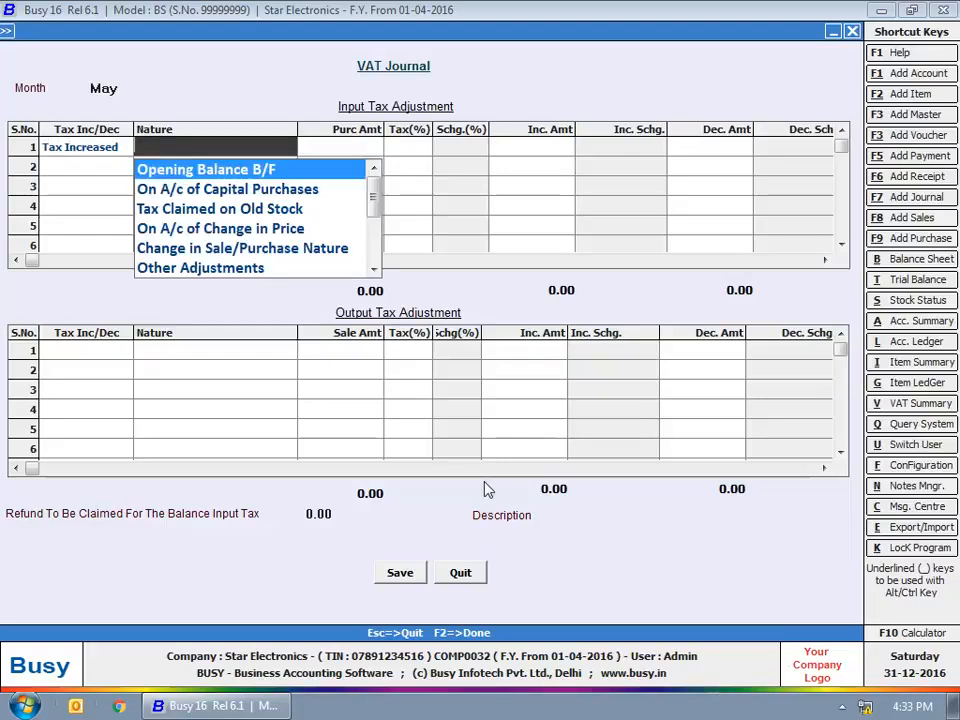
Step: Set the adjustment's nature to On A/c of Change in Price with an increase amount of 2,000
key(Down)
key(Down)
key(Down)
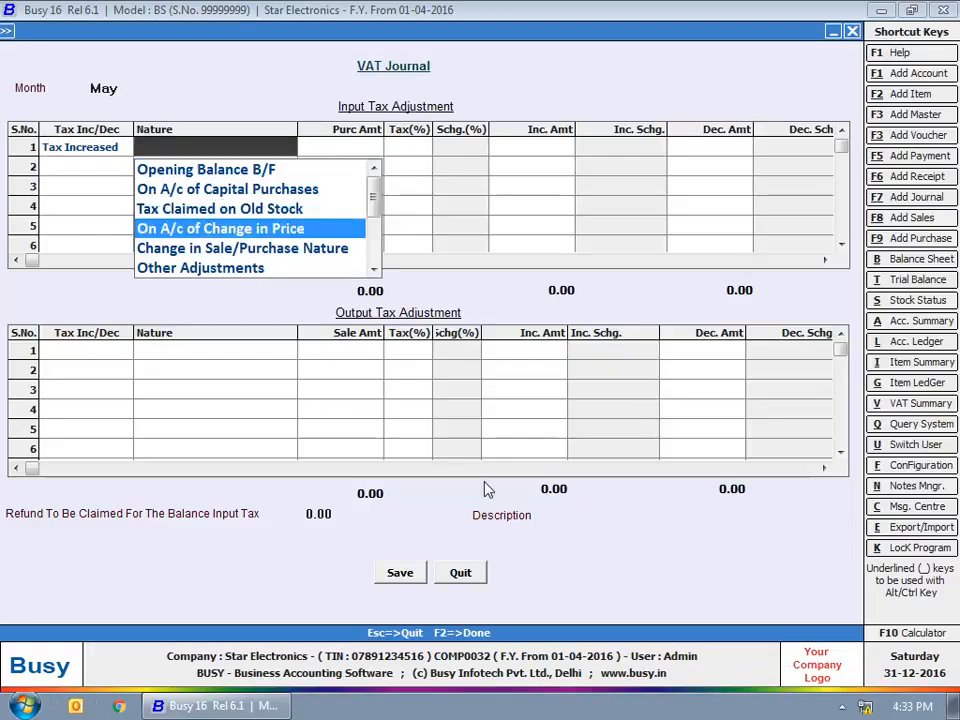
key(Return)
key(Return)
text(2000)
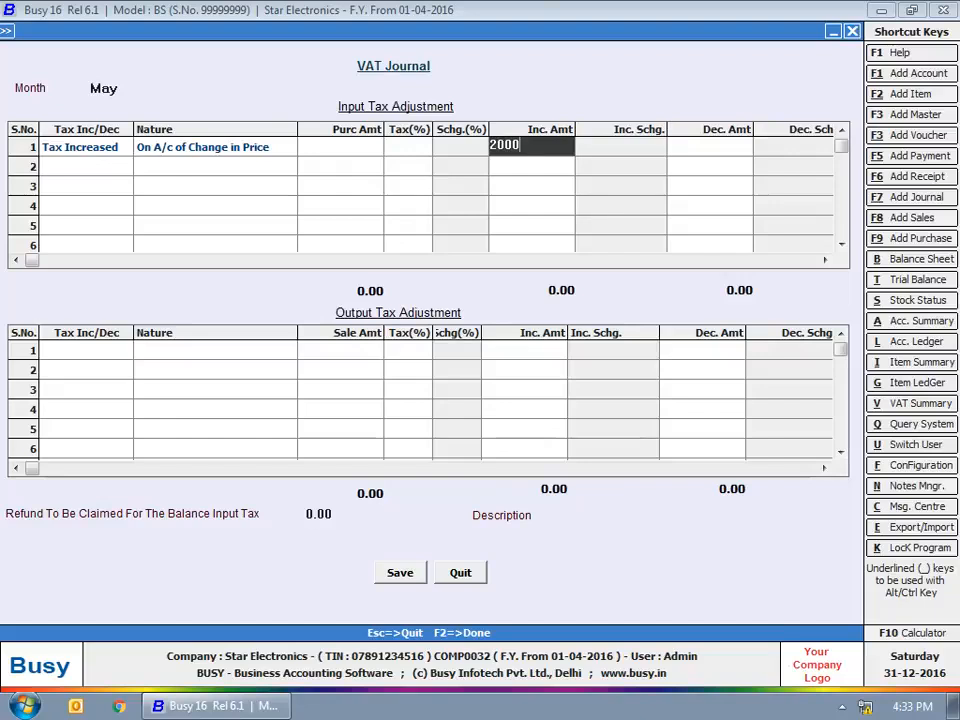
key(Return)
key(Return)
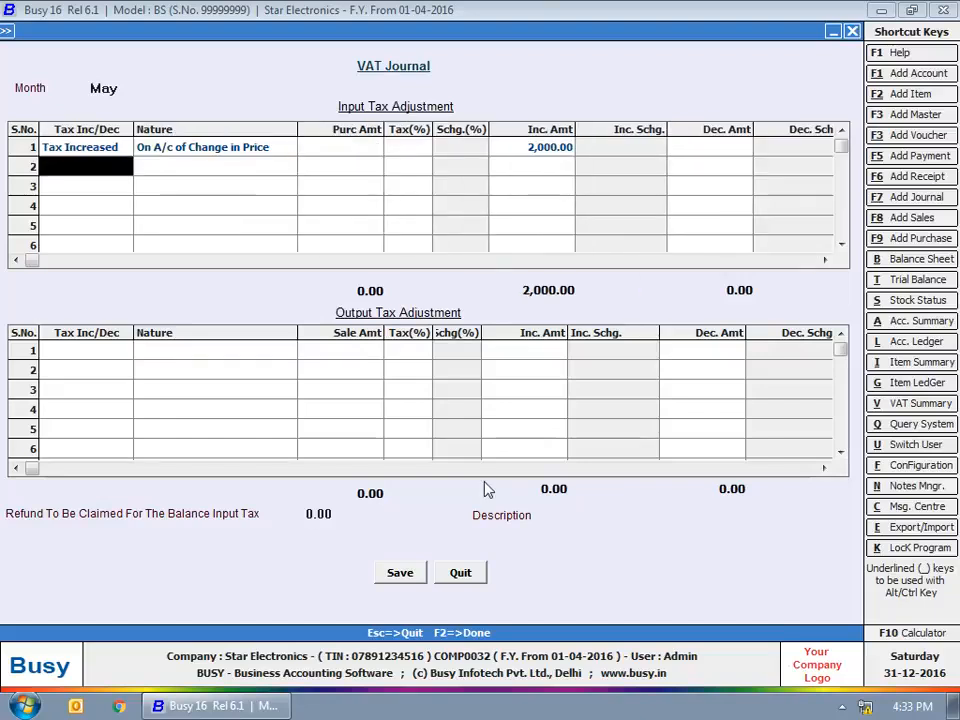
Step: Enter 1,500 as the refund to be claimed for the balance input tax, and close the VAT journal
click(371, 514)
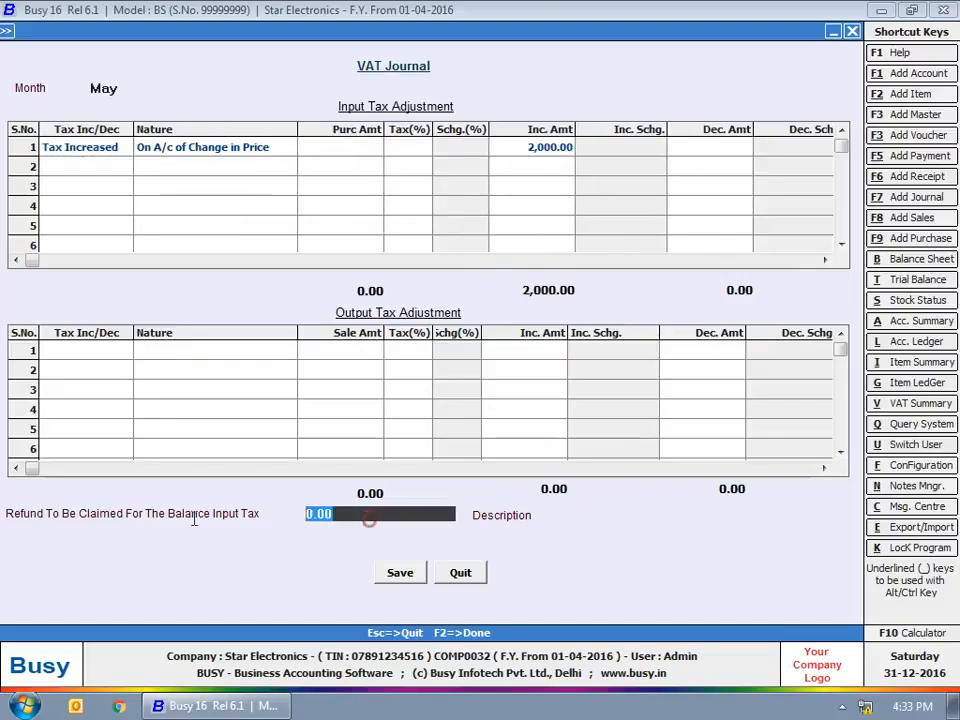
text(1,500)
key(Return)
key(Return)
key(Escape)
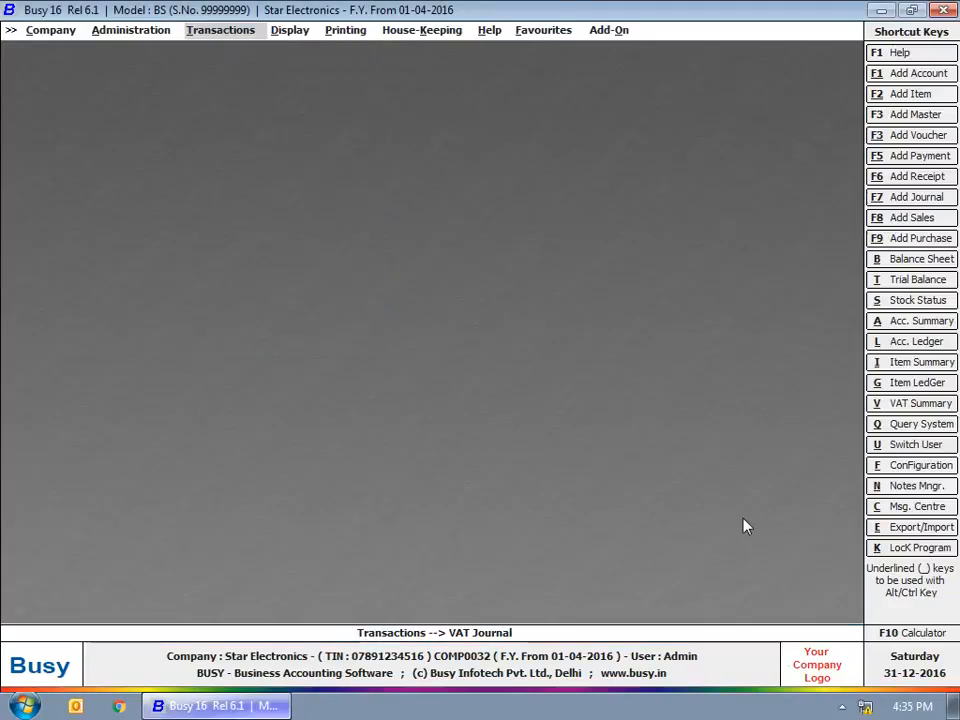